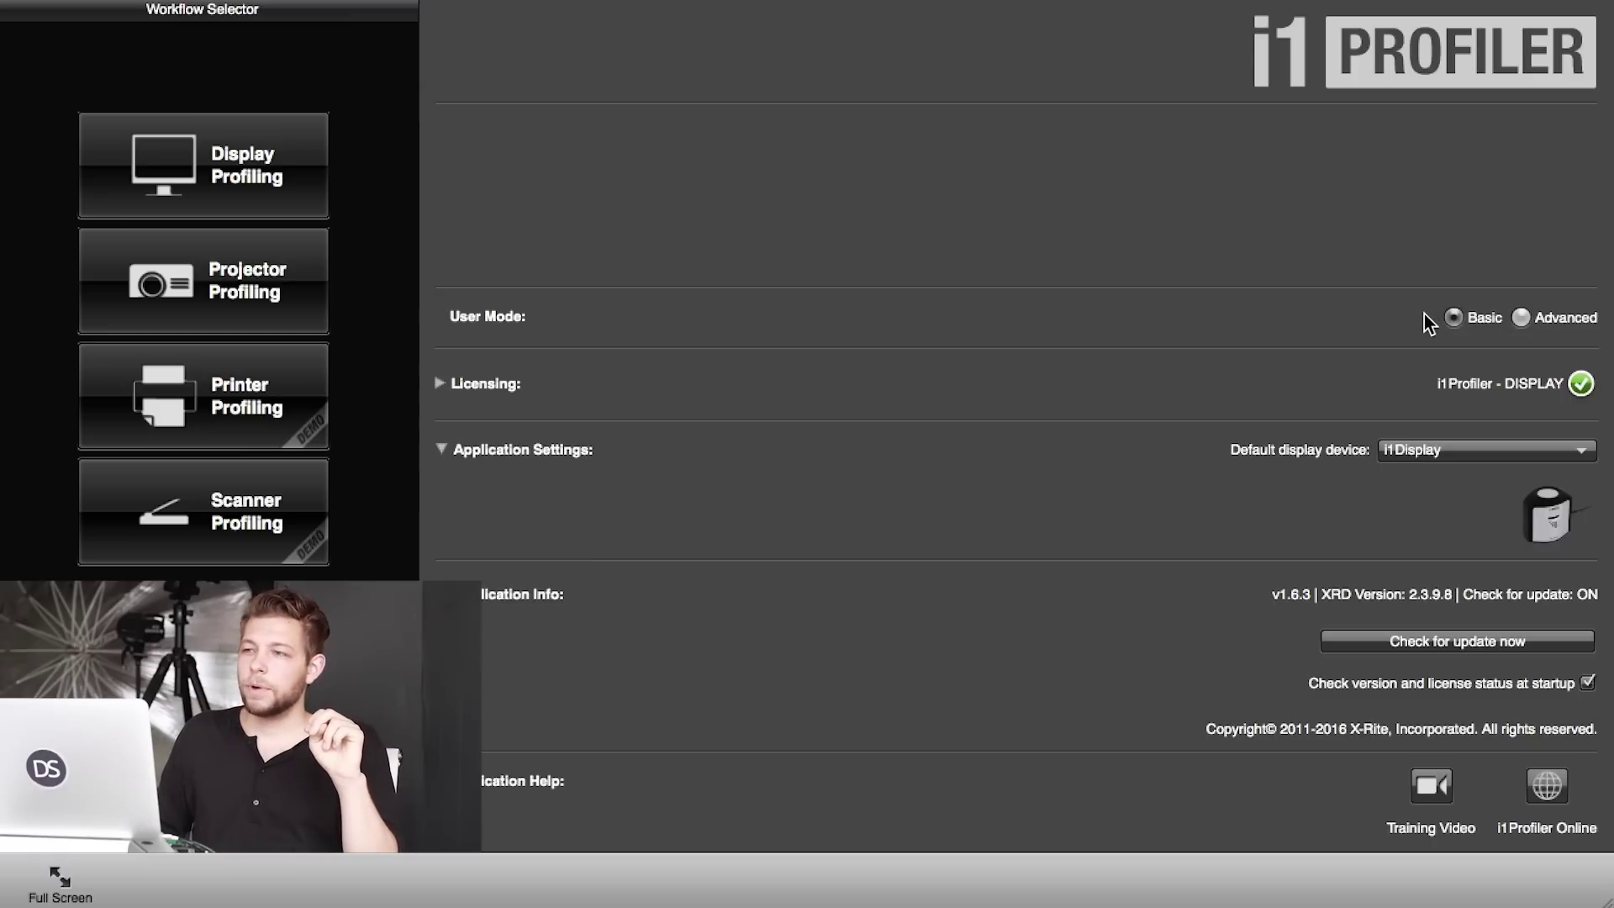
Set i1Profiler to Advanced user mode and launch Display Profiling from the Workflow Selector.
click(1521, 318)
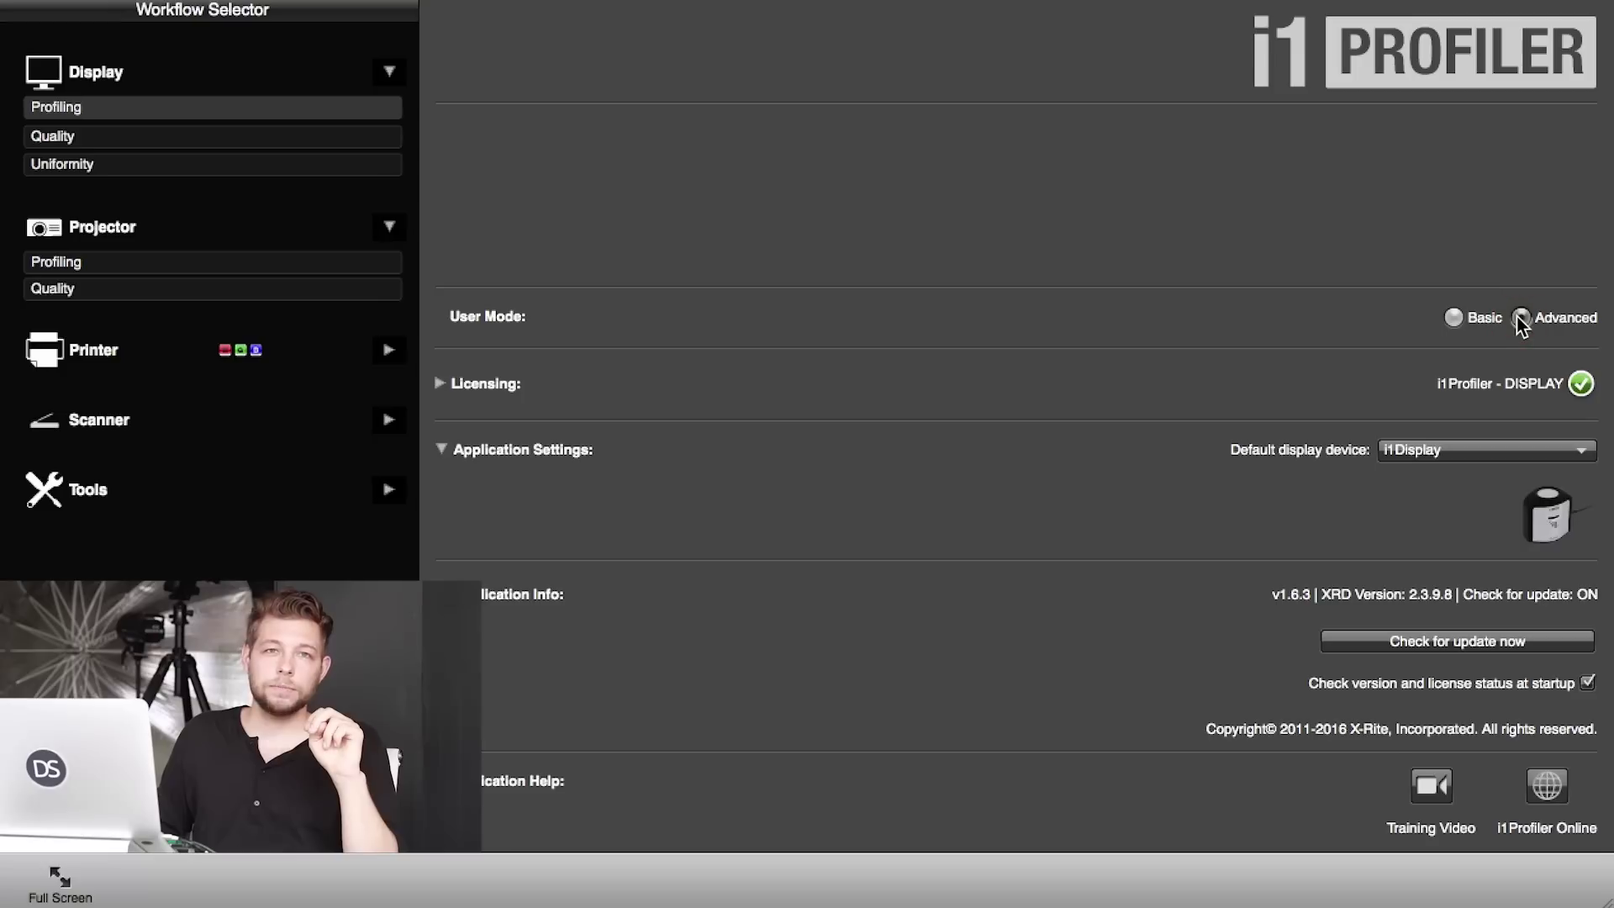
click(1454, 318)
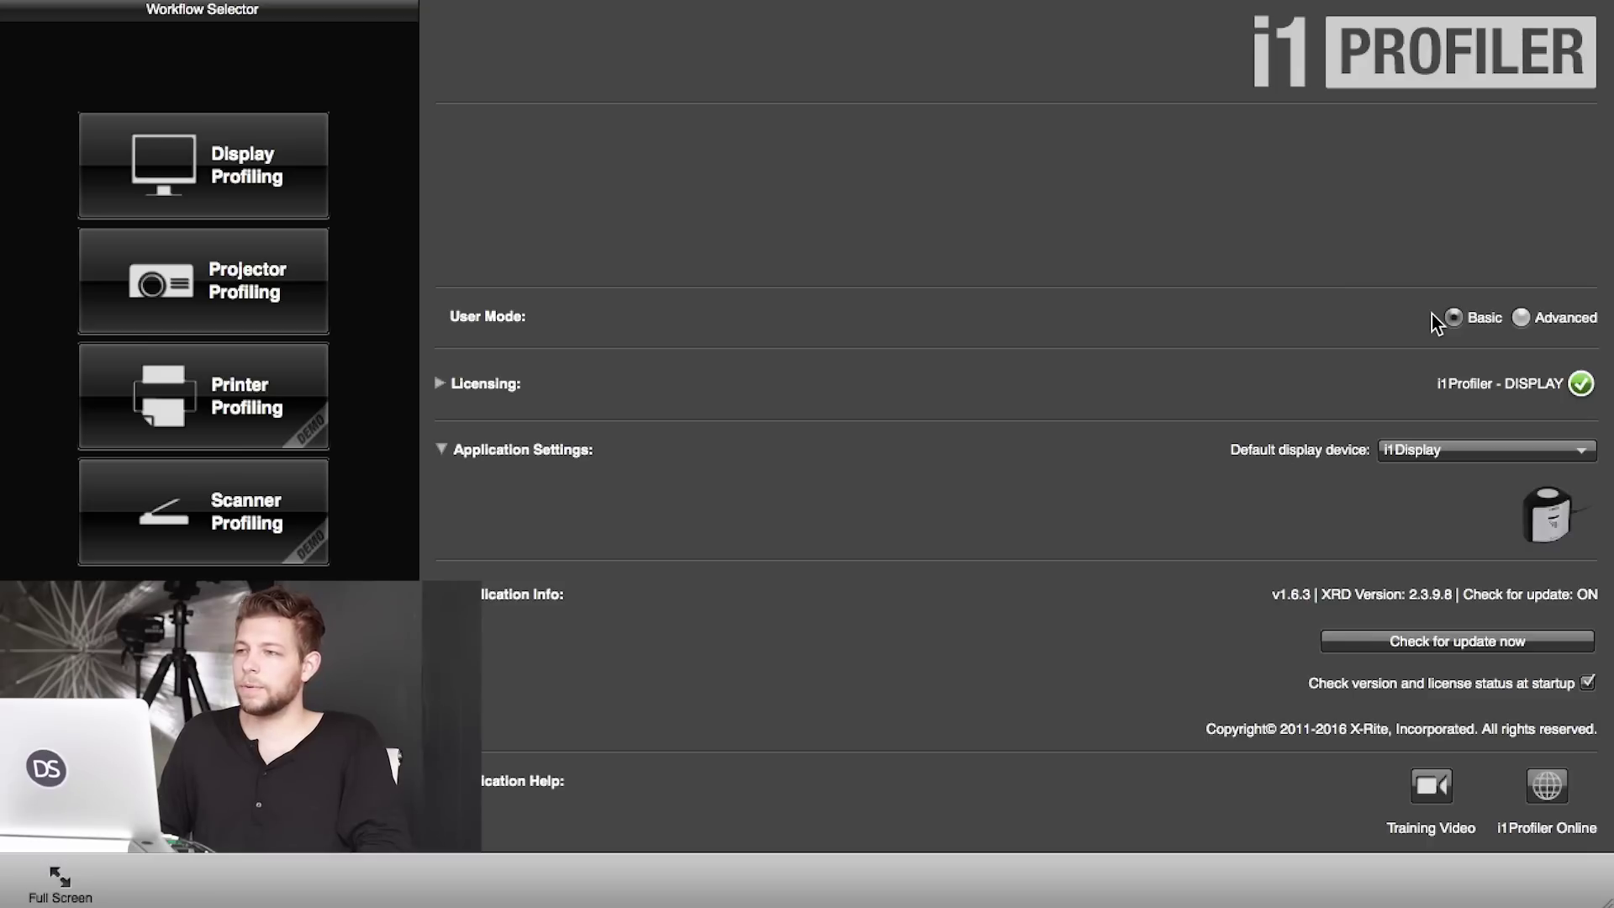
click(1521, 318)
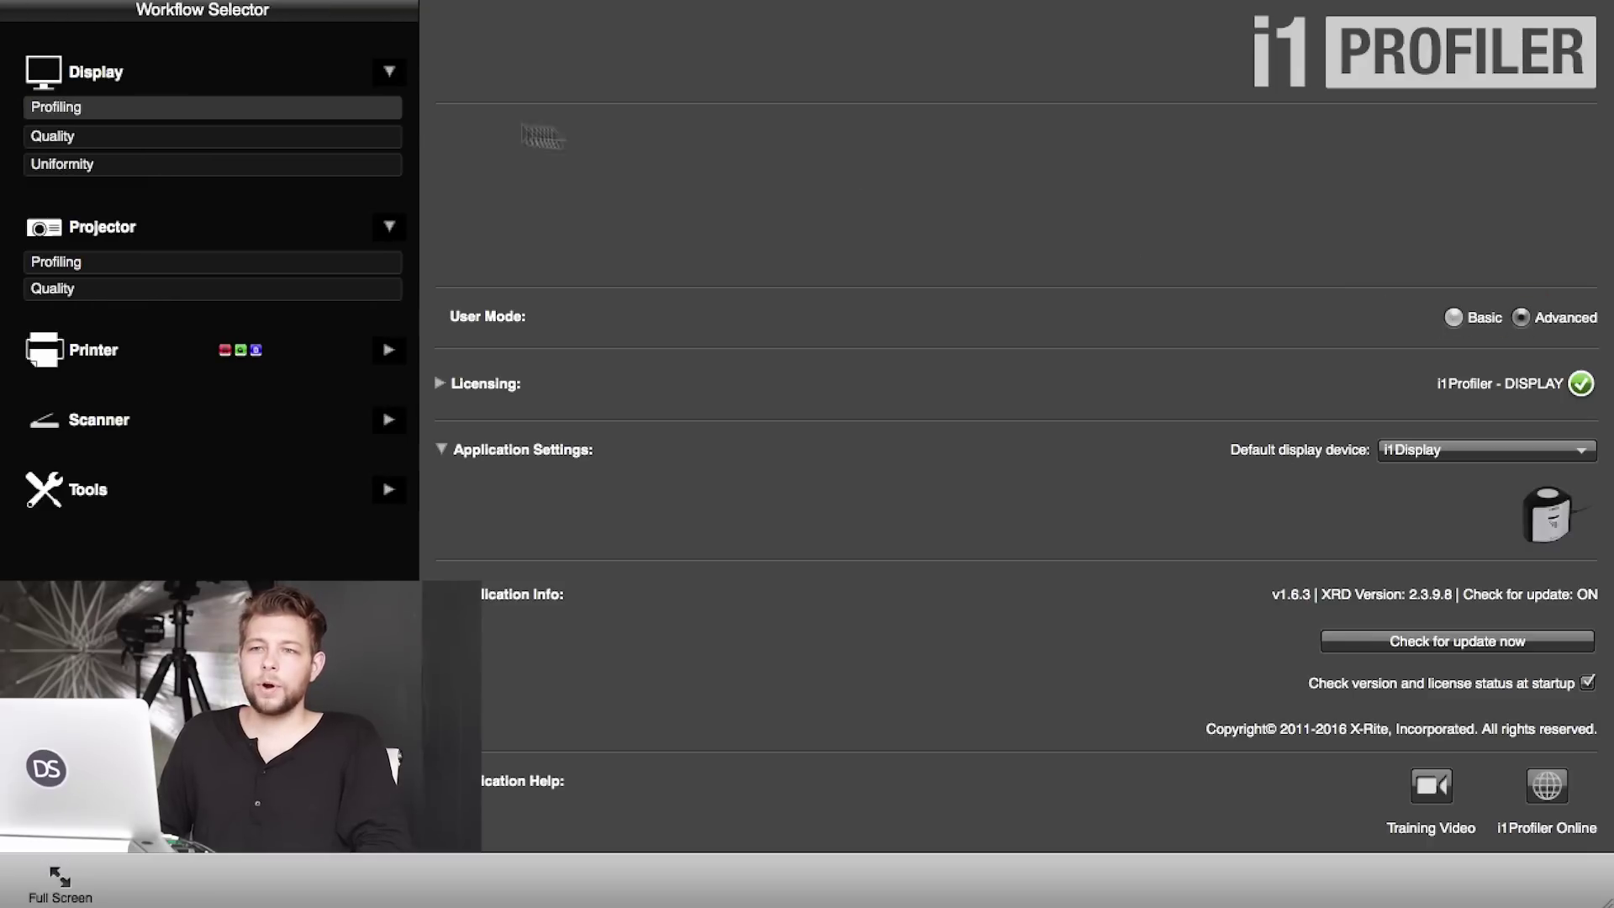
click(378, 112)
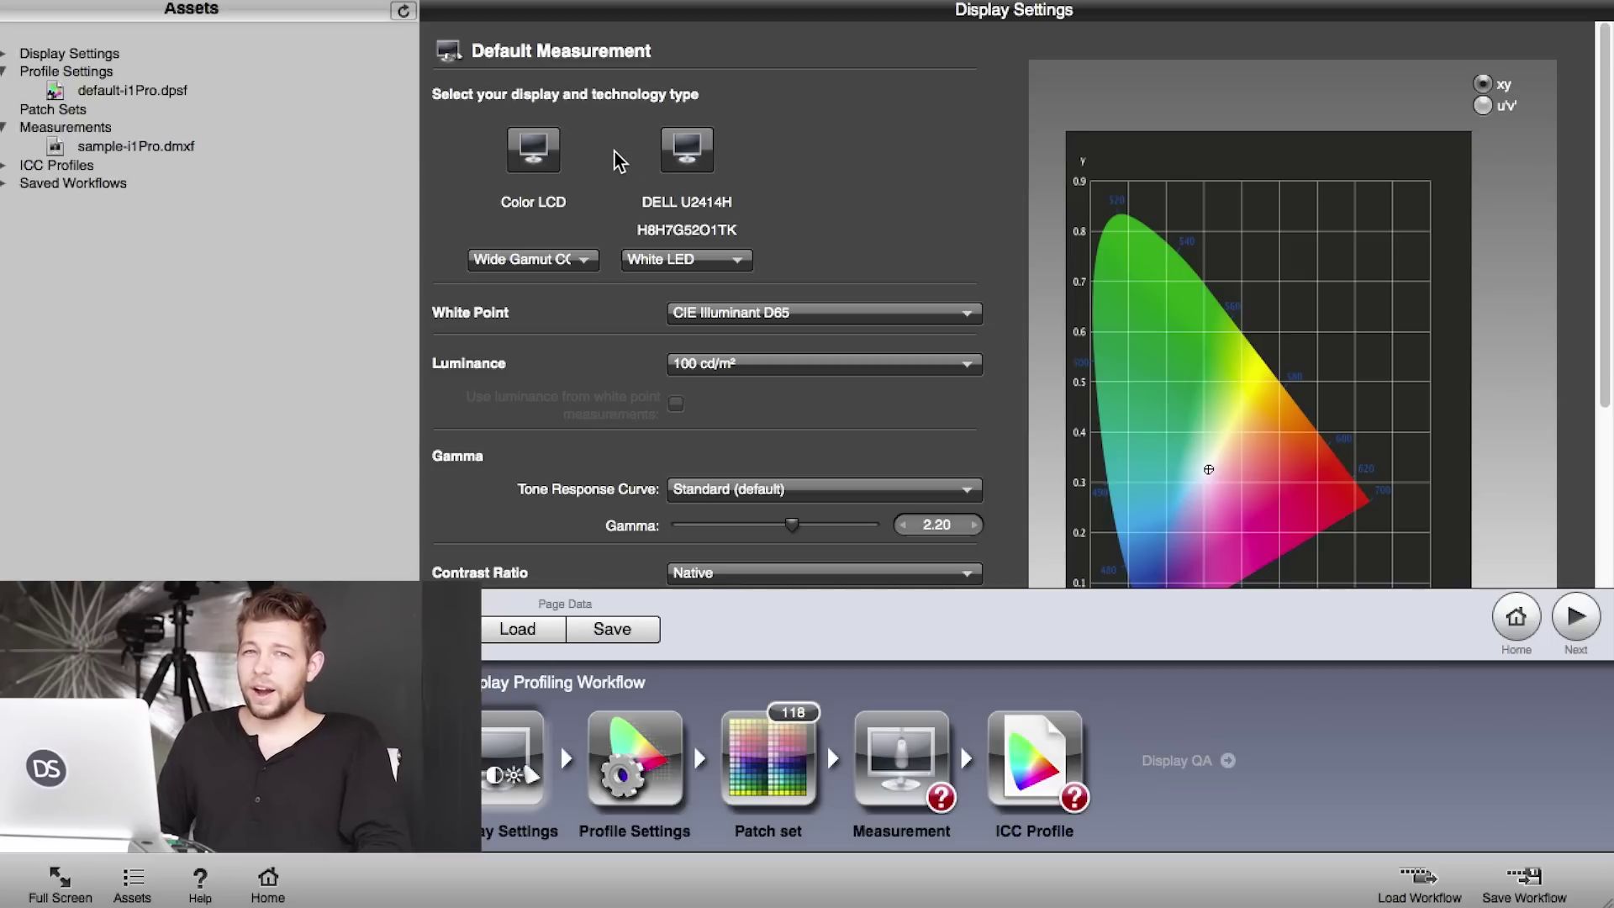
Change the Color LCD's technology type from its dropdown to Wide Gamut CCFL.
click(583, 263)
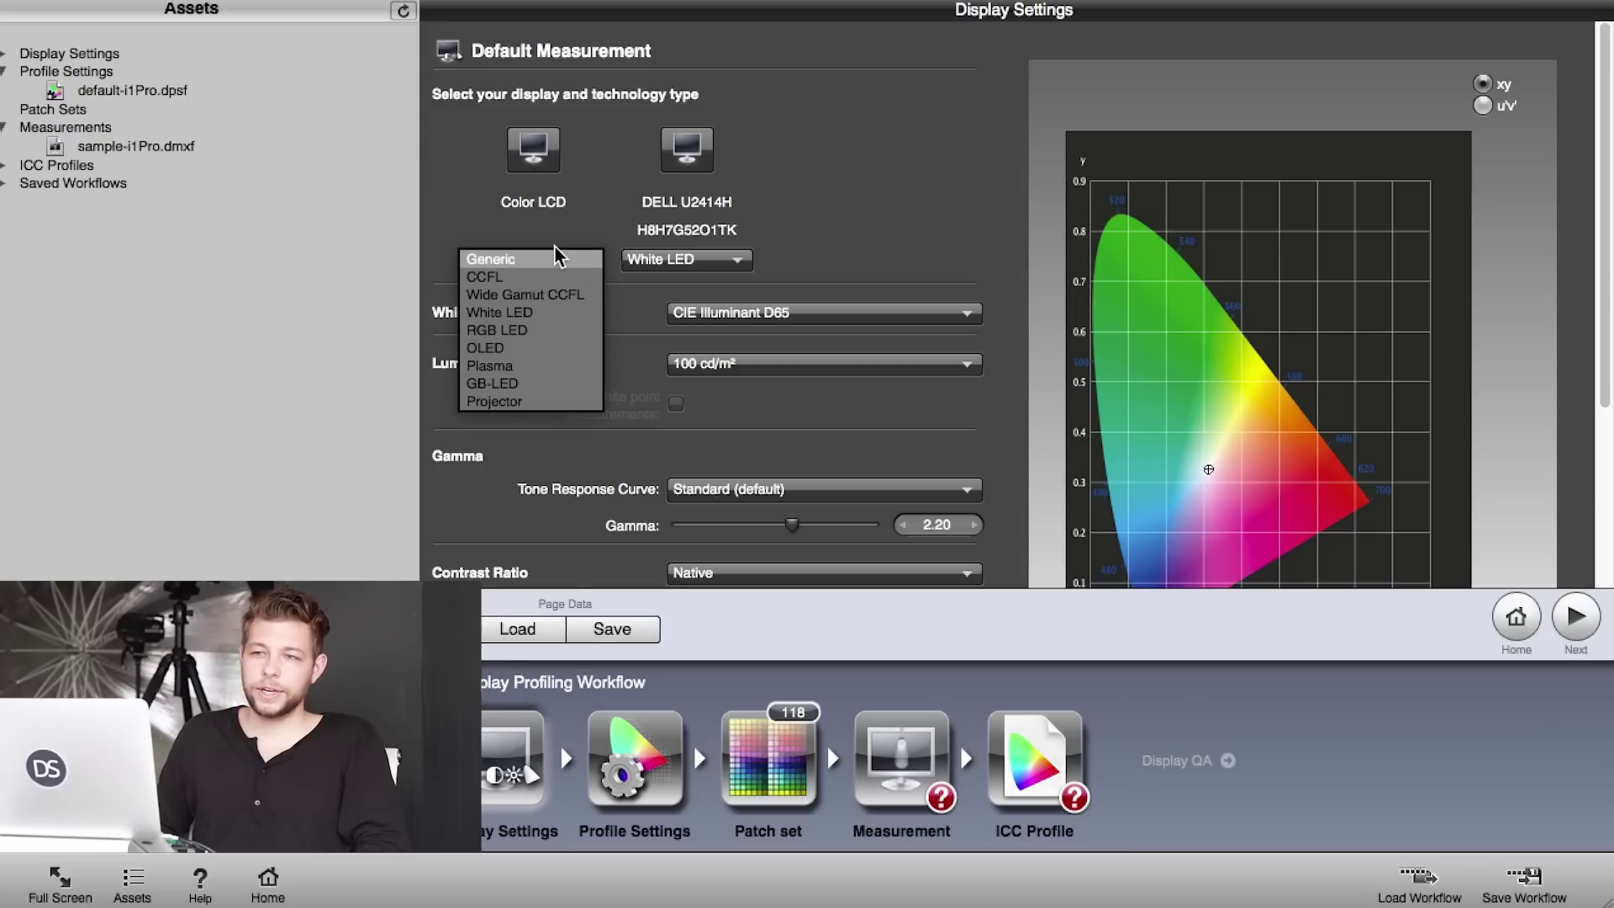
click(602, 238)
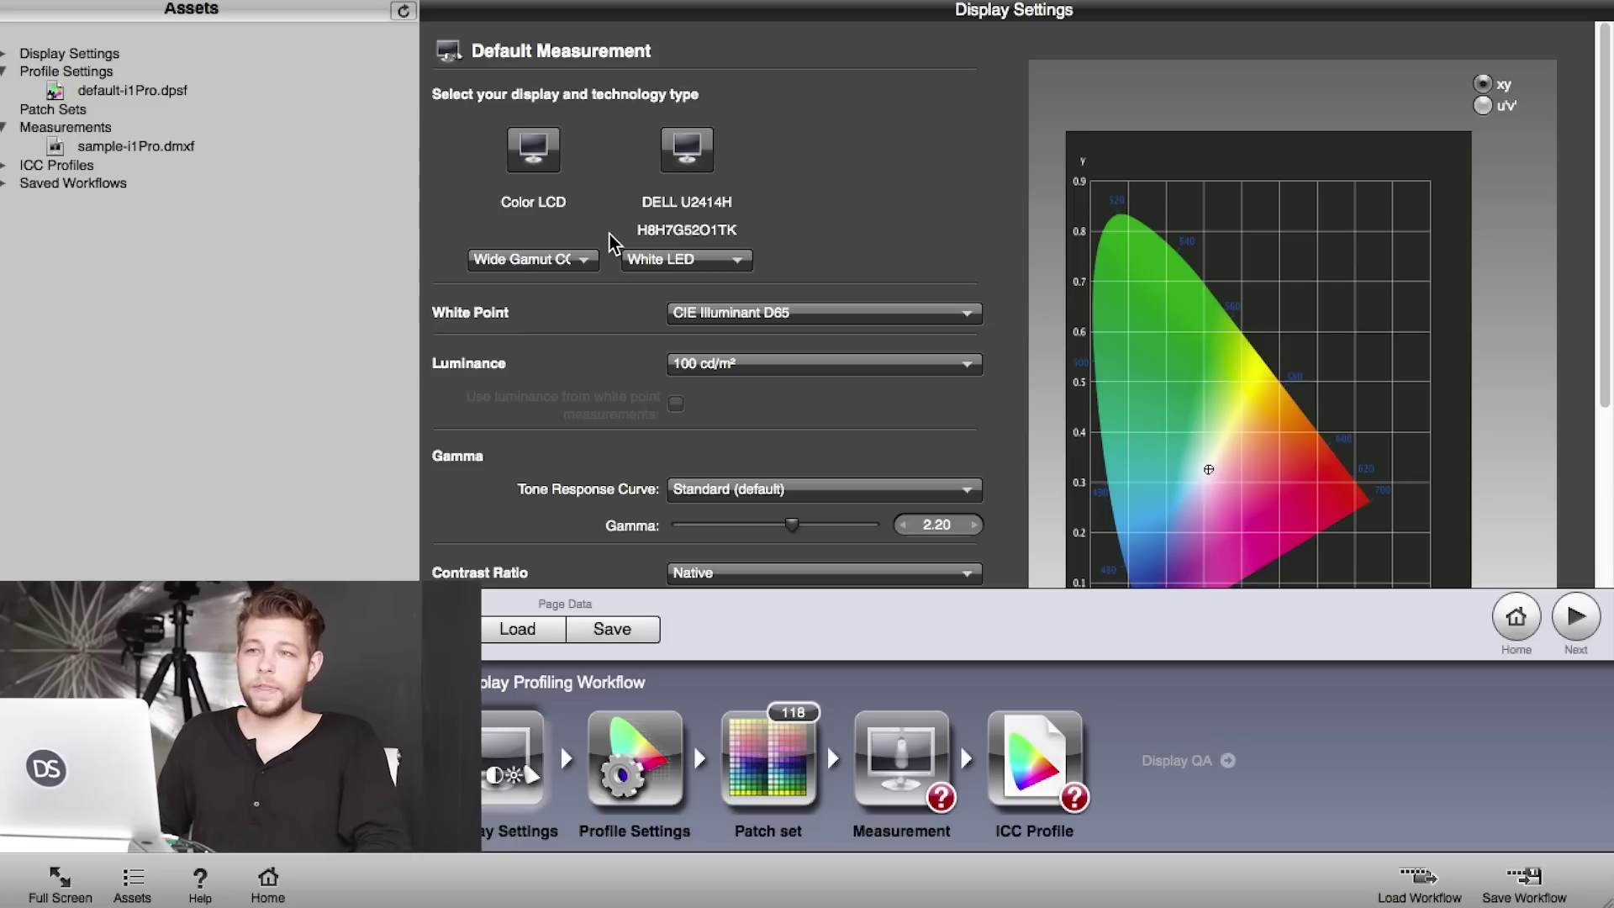
click(586, 261)
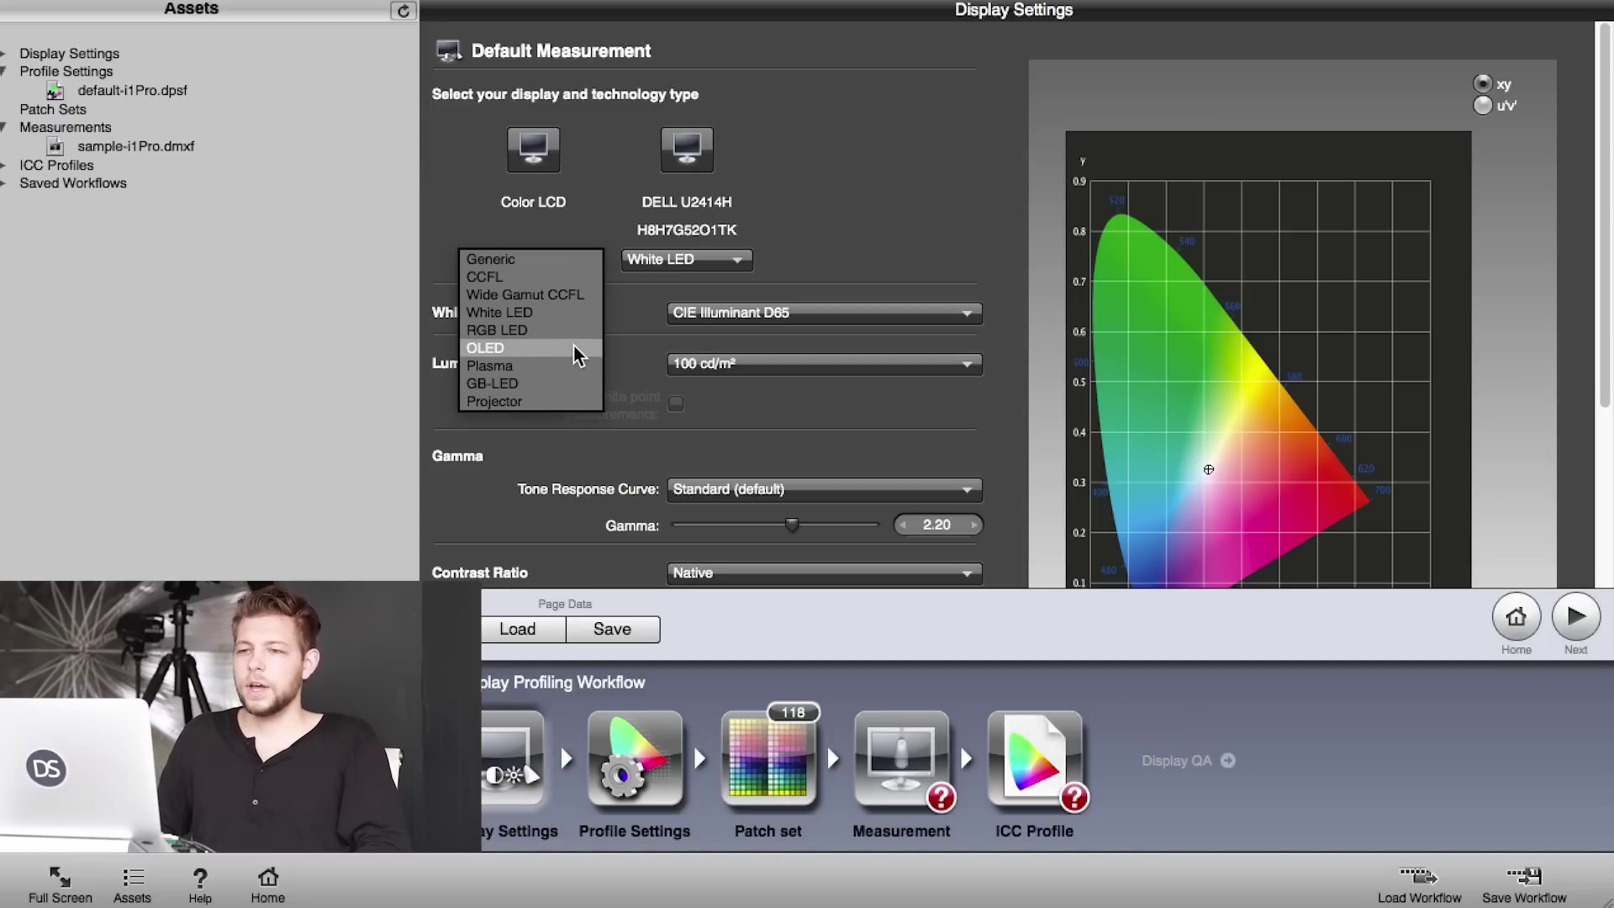
click(578, 296)
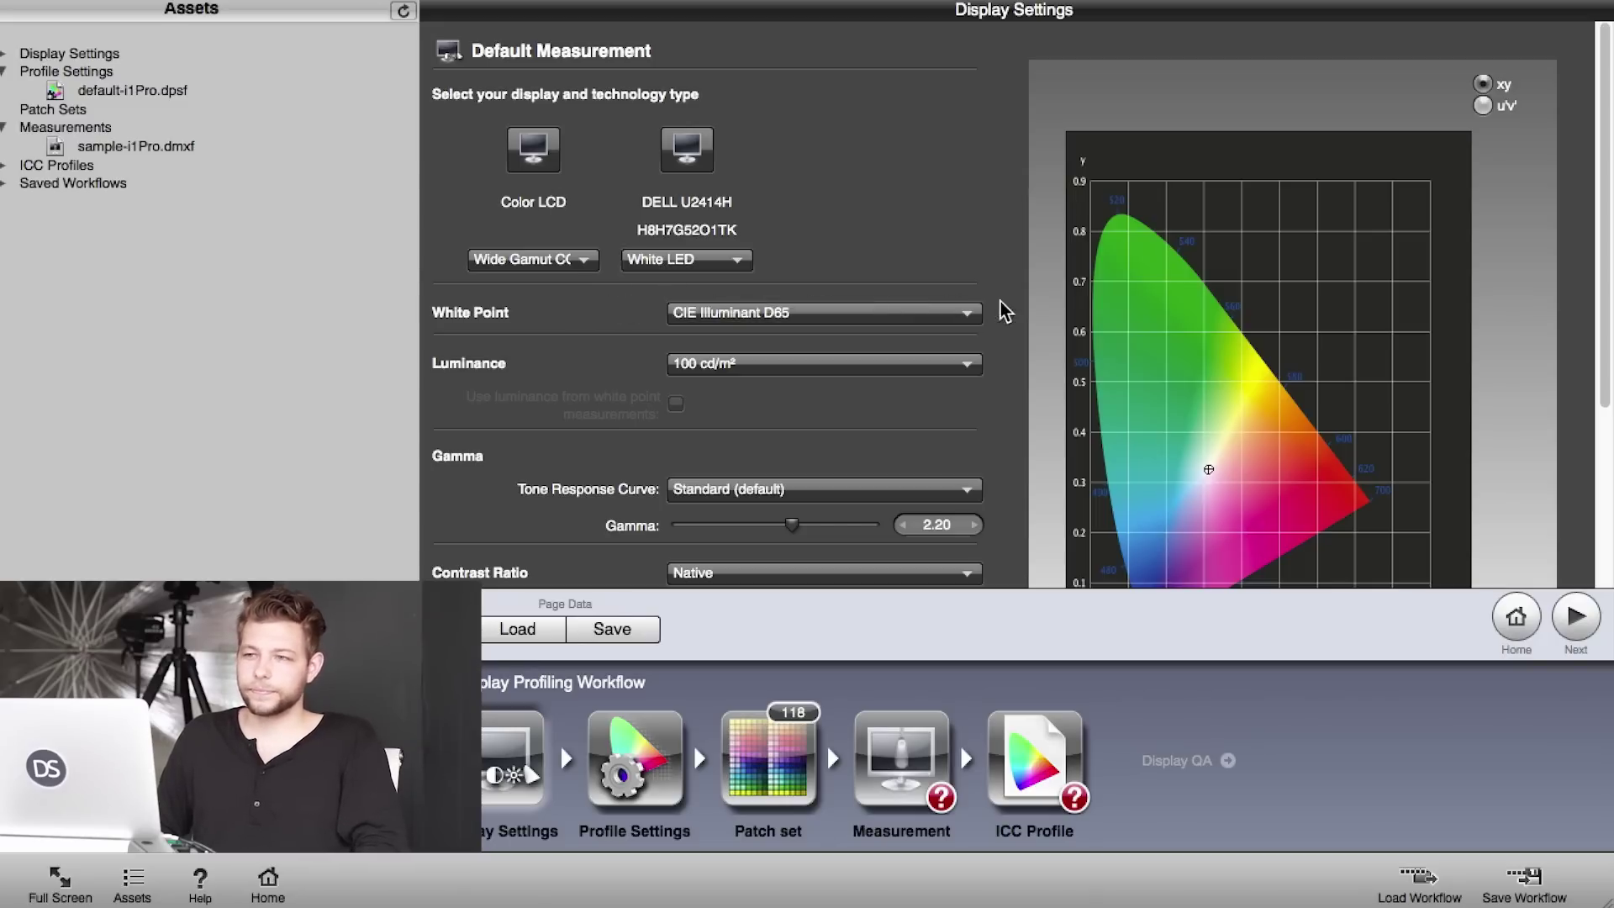
Choose CIE Illuminant D65 as white point and 100 cd/m² as luminance target.
click(955, 313)
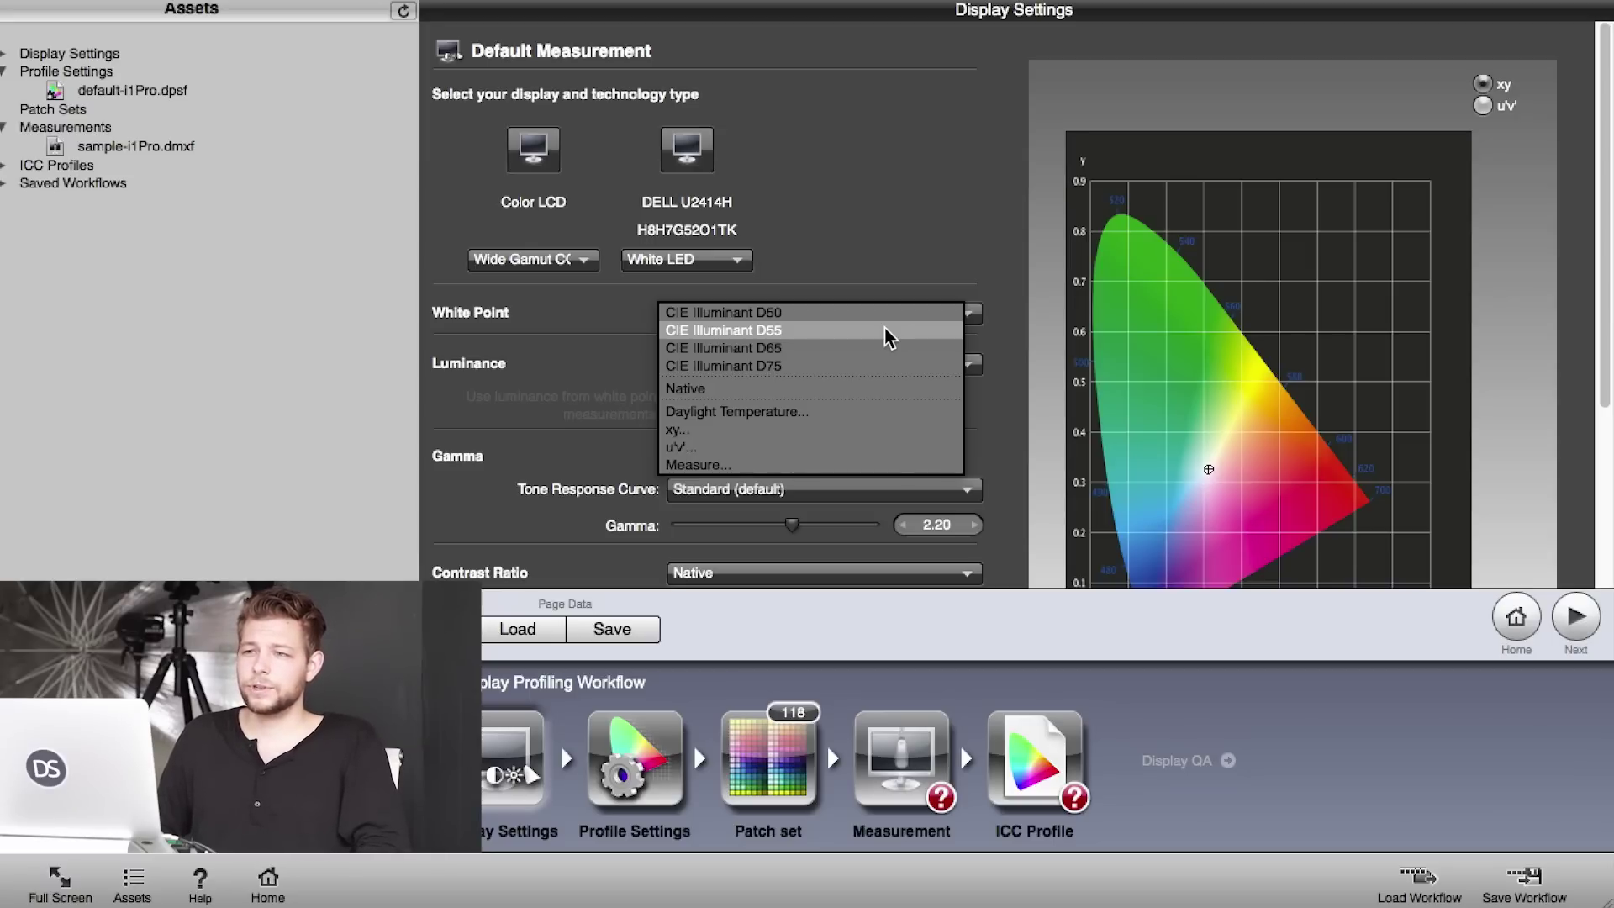
click(815, 347)
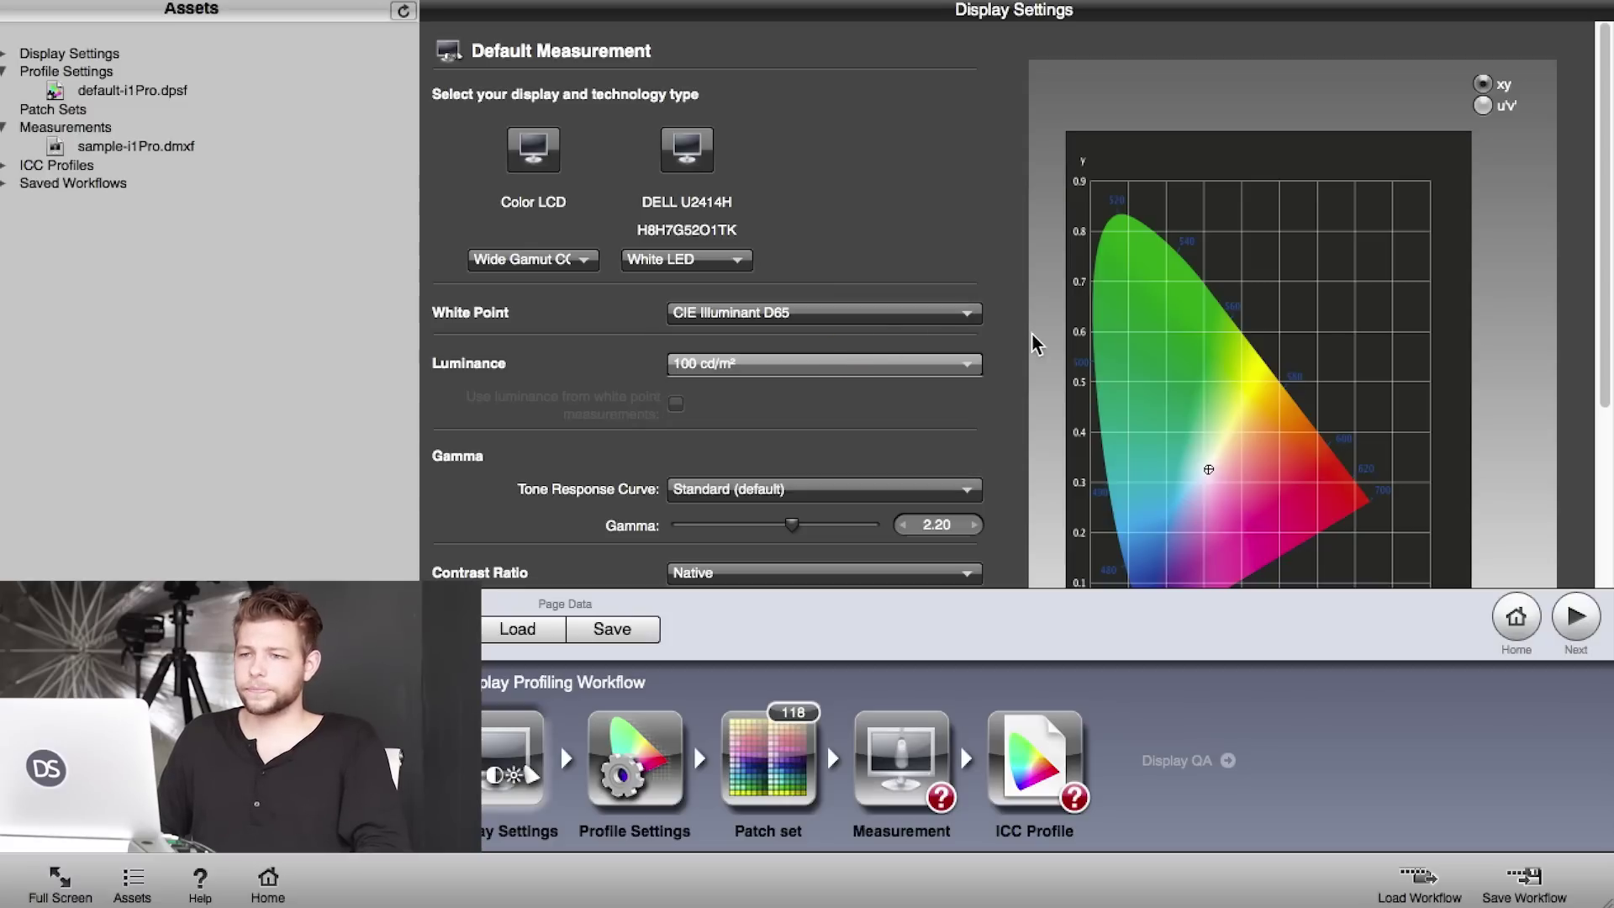
click(966, 364)
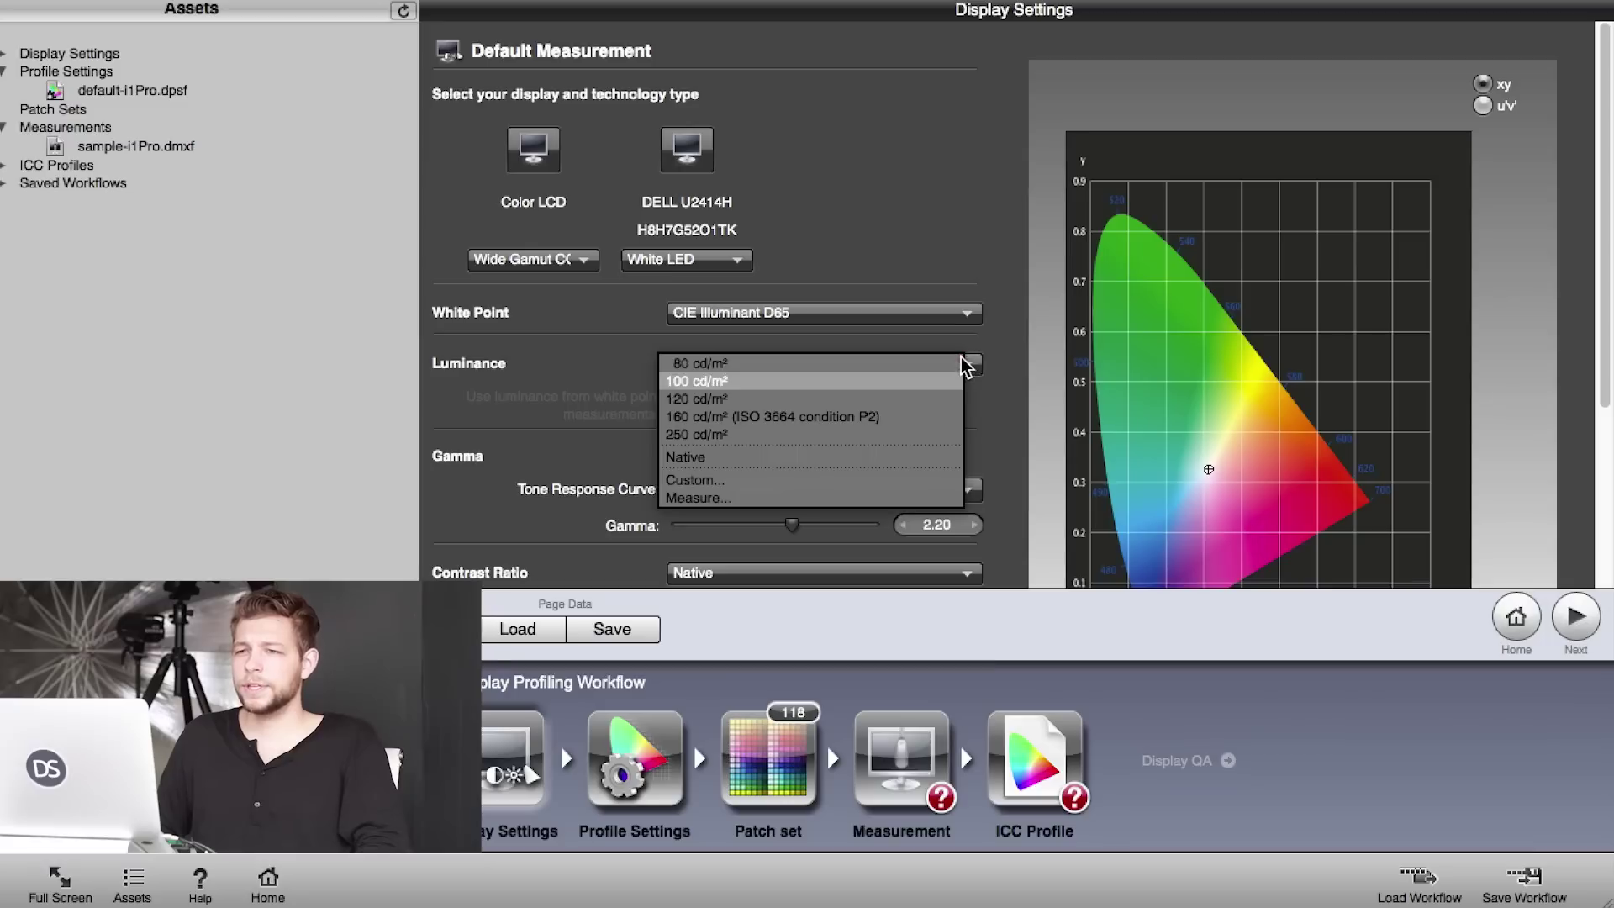
click(891, 383)
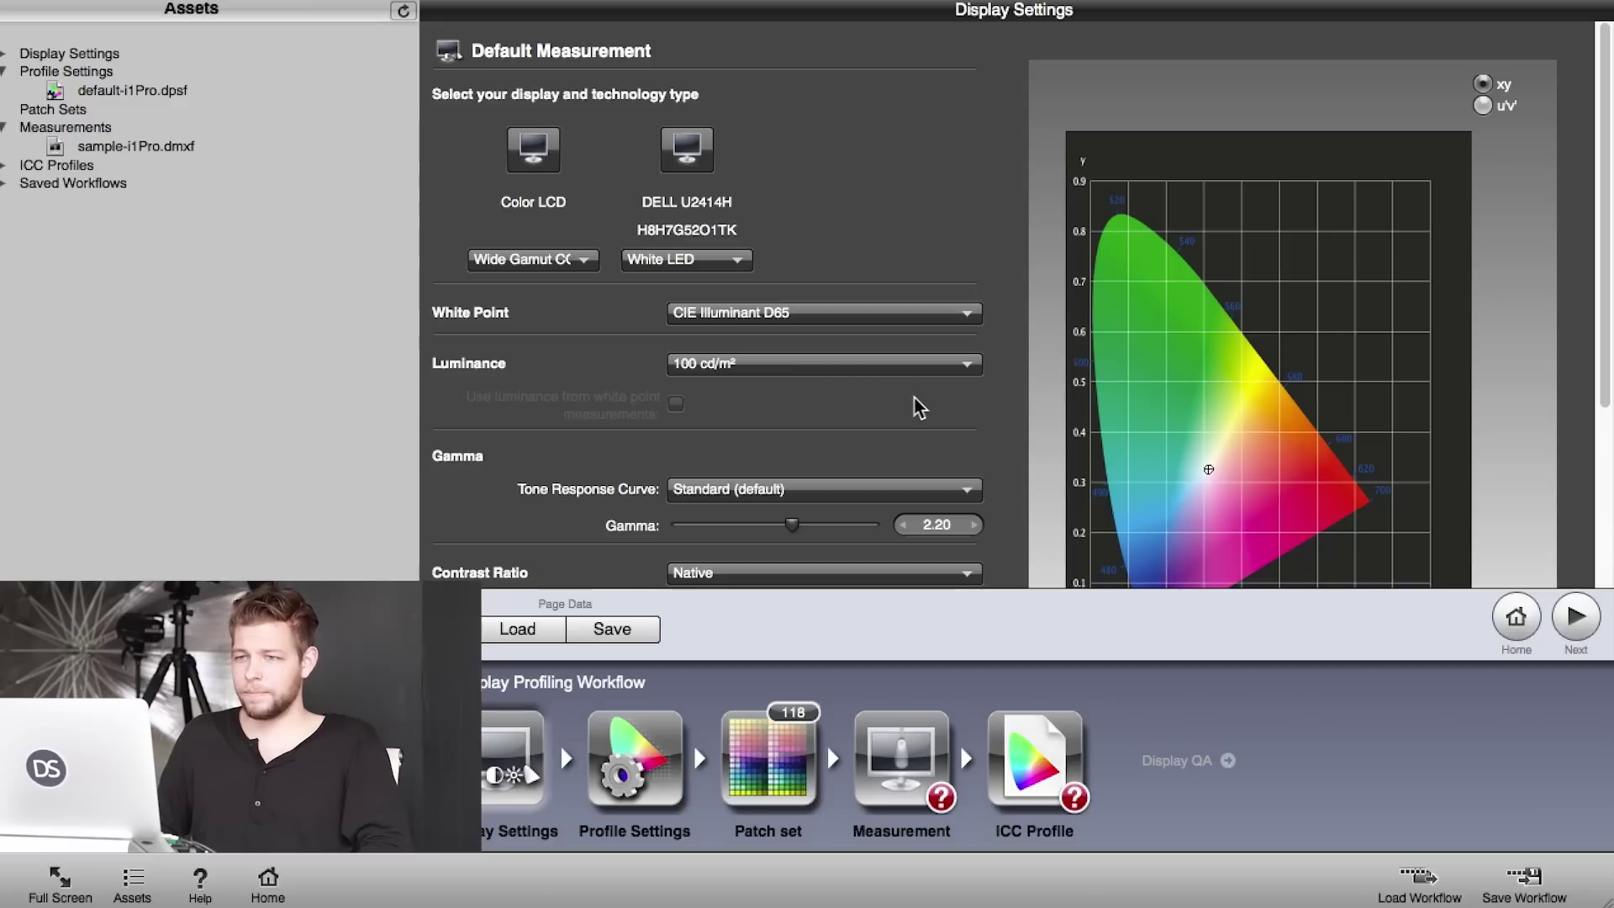
Scroll down to review the Gamma, Contrast Ratio, Flare Correct and Ambient Light settings.
scroll(996, 408, down, 5)
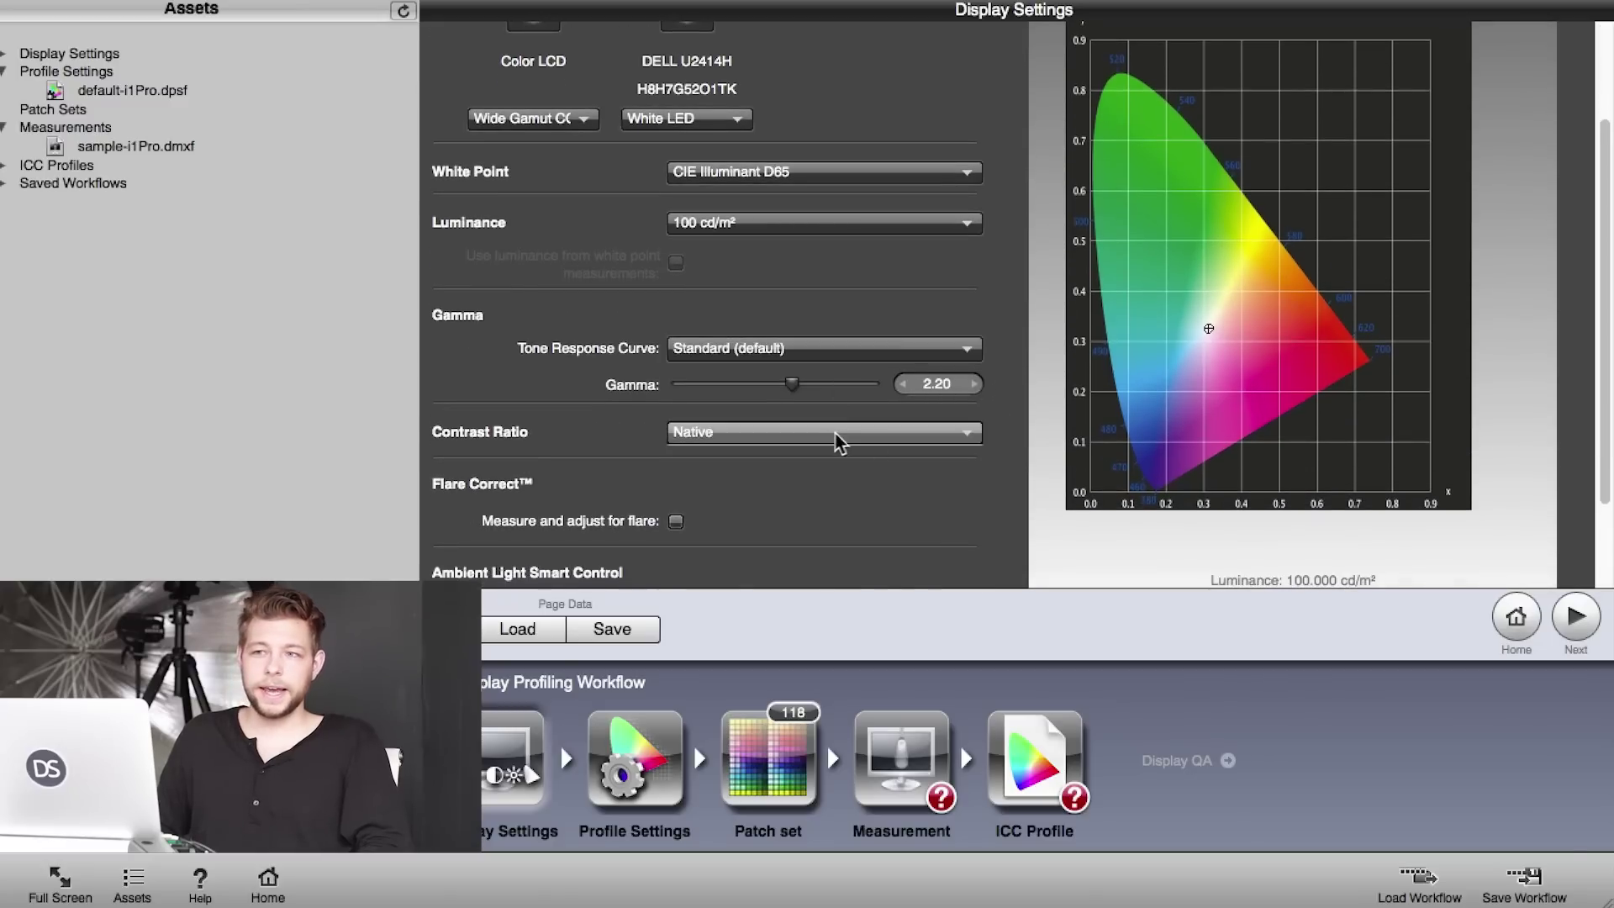
scroll(996, 467, down, 3)
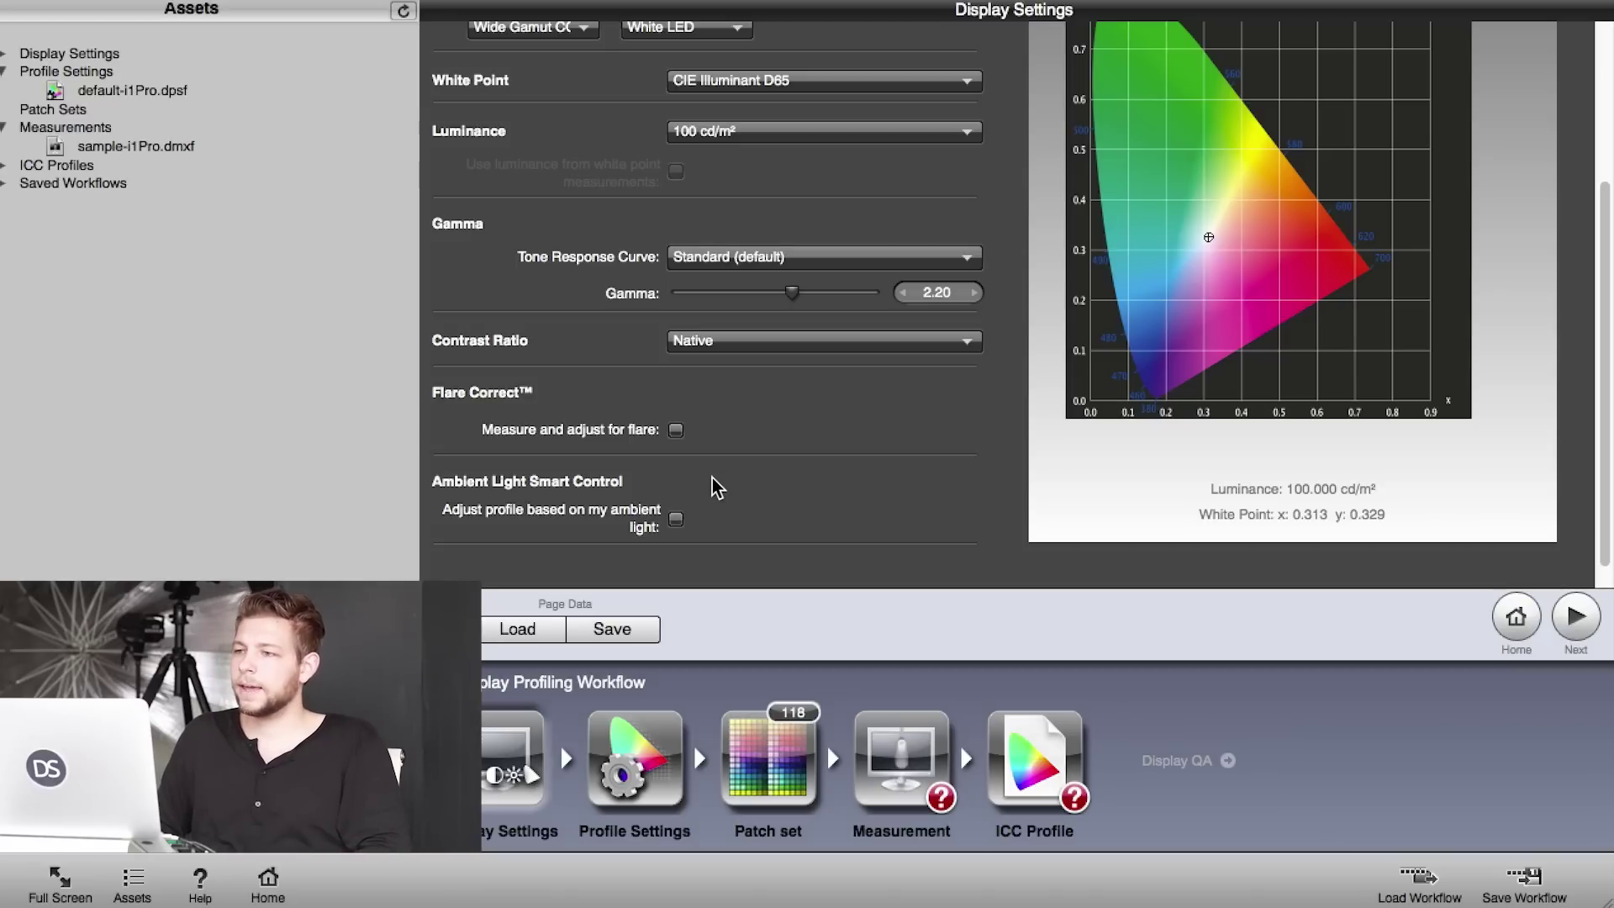
Continue past Display and Profile Settings, keeping Use defaults, to reach Patch Set.
click(1574, 615)
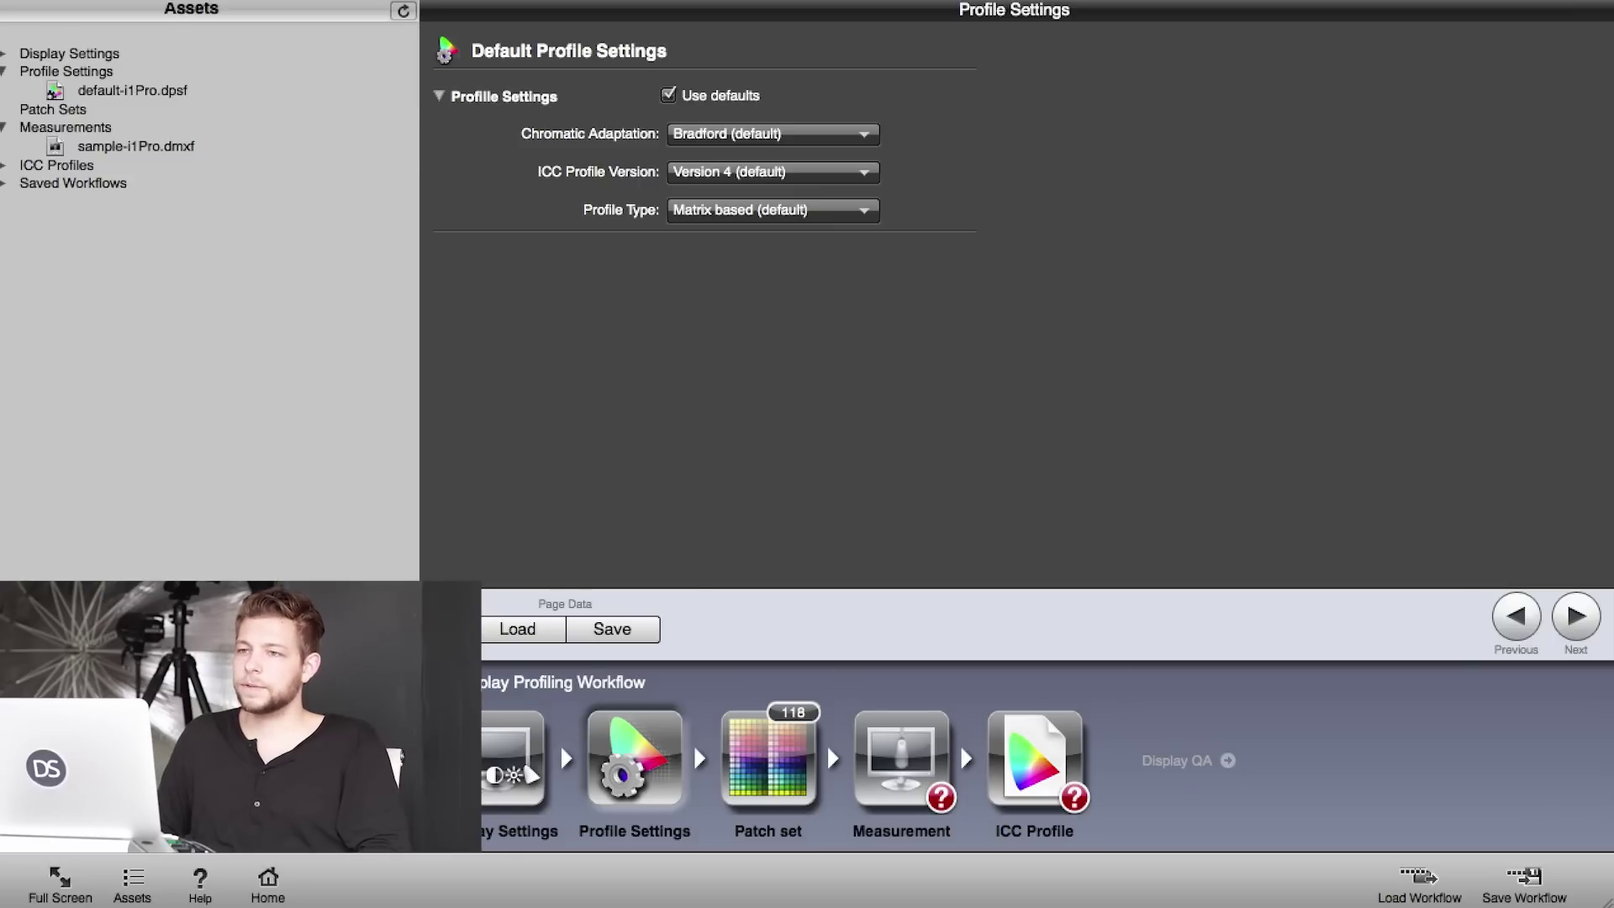
click(1589, 607)
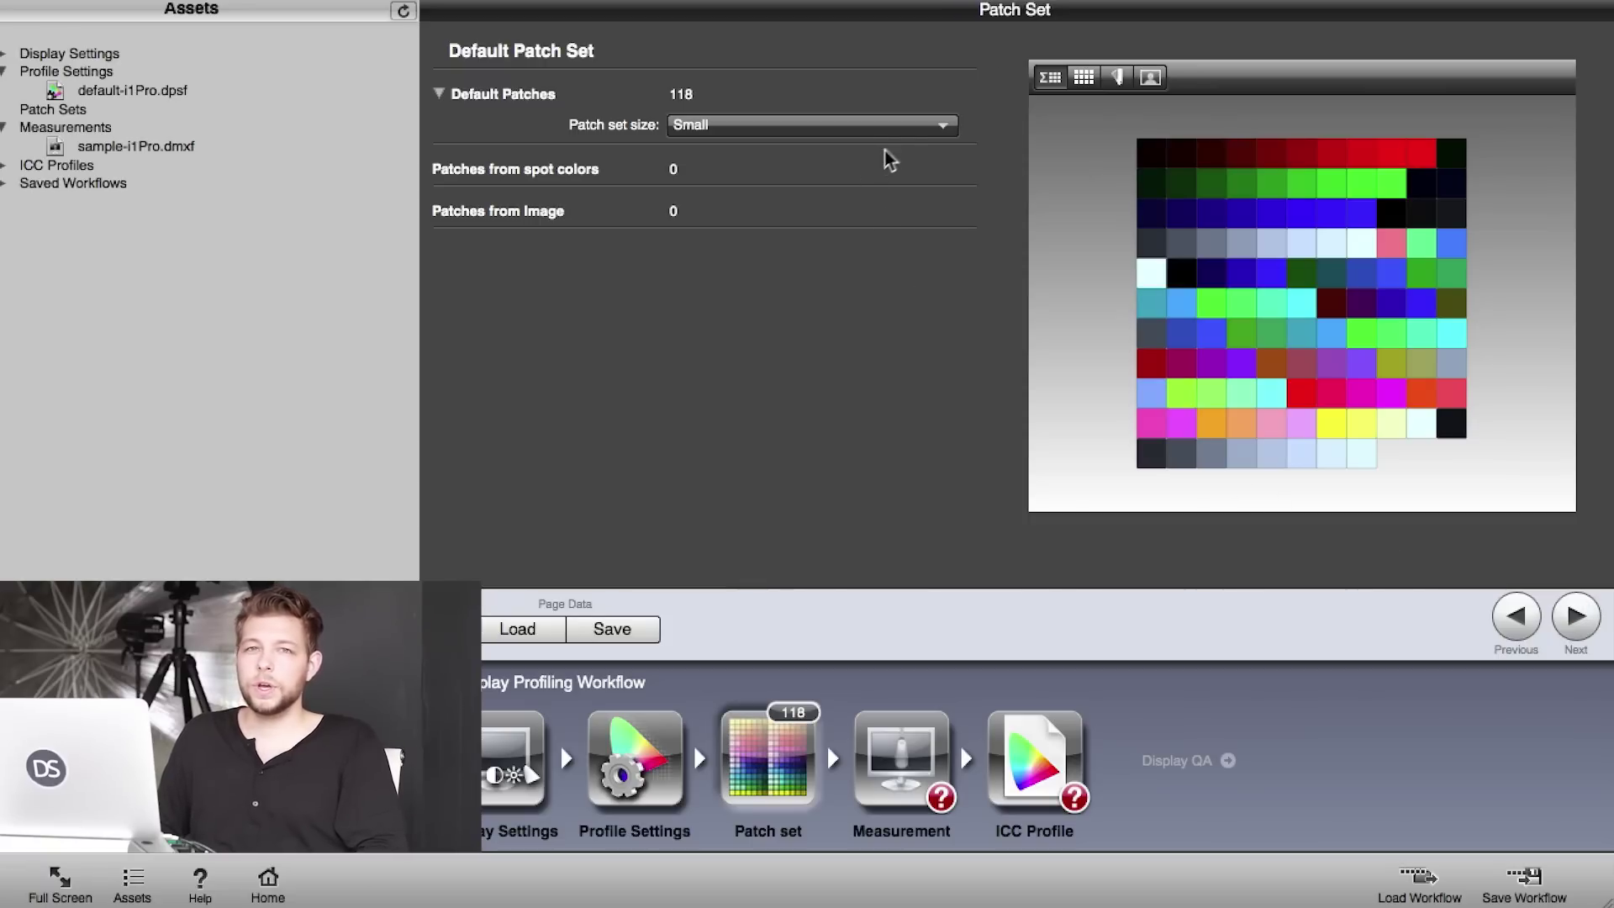
Choose the Large 462-patch set size and continue to the Measurement page.
click(930, 129)
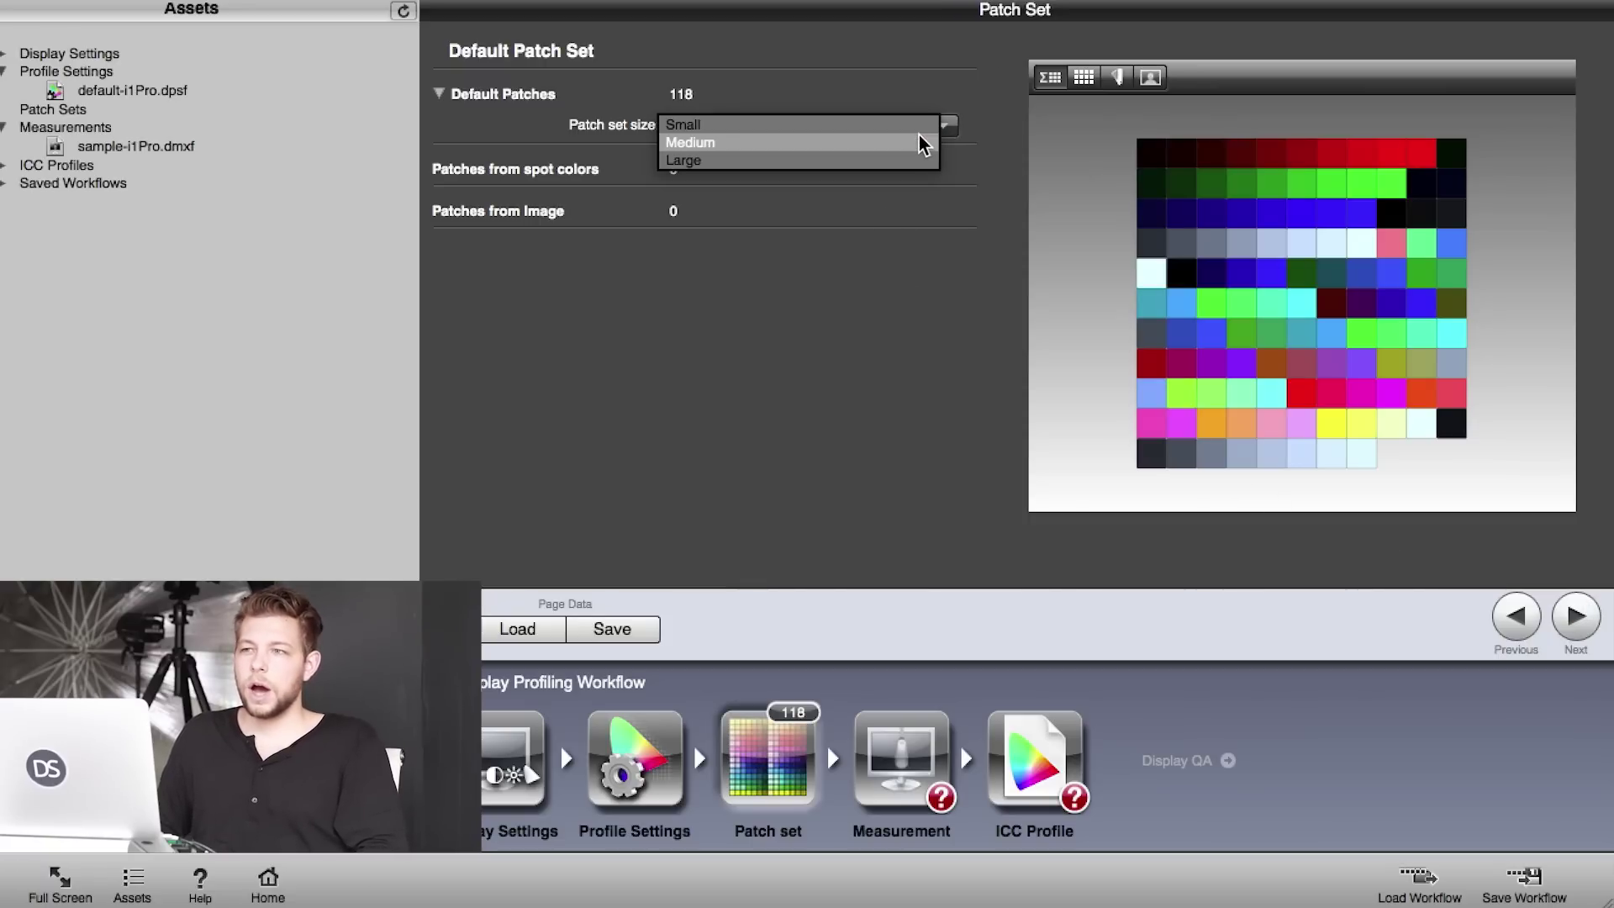
click(912, 143)
click(913, 131)
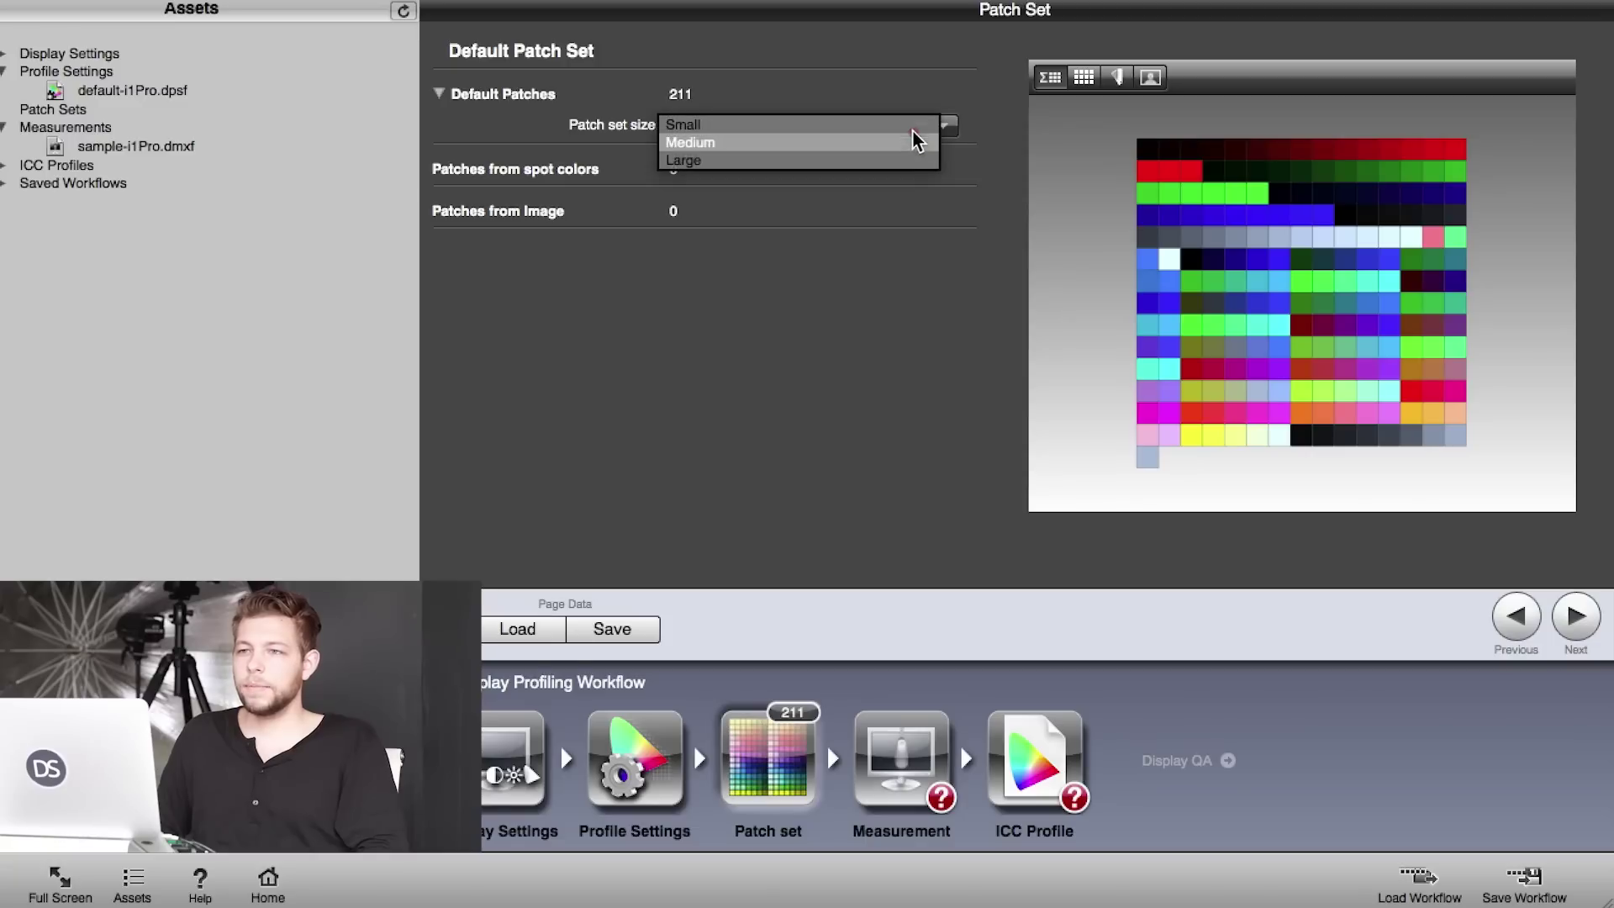
click(901, 154)
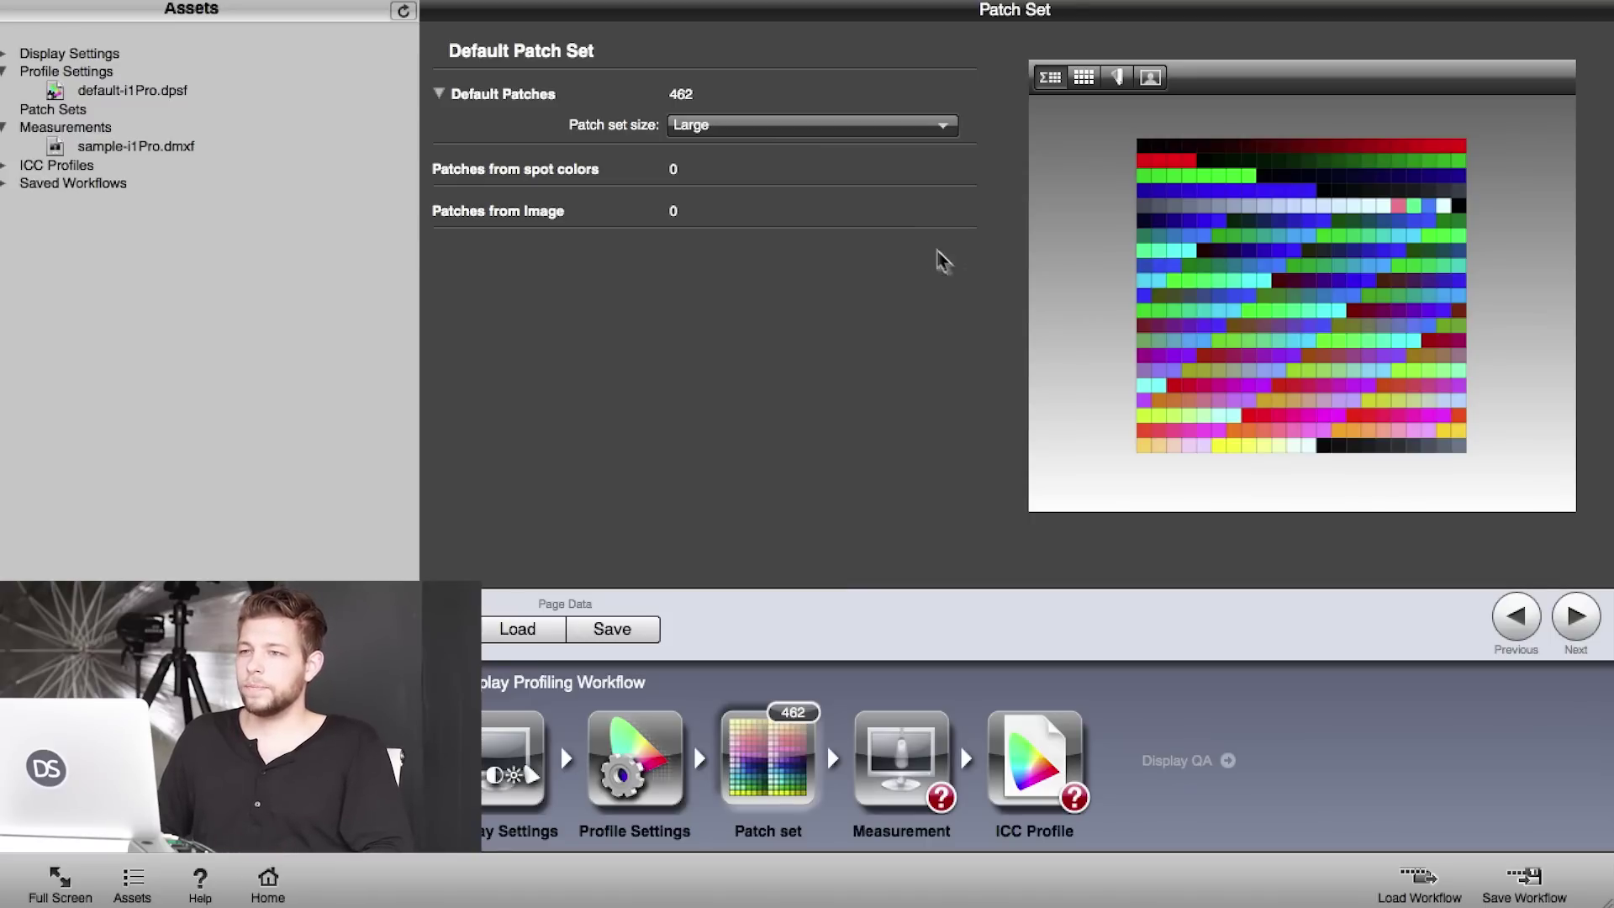
click(1577, 616)
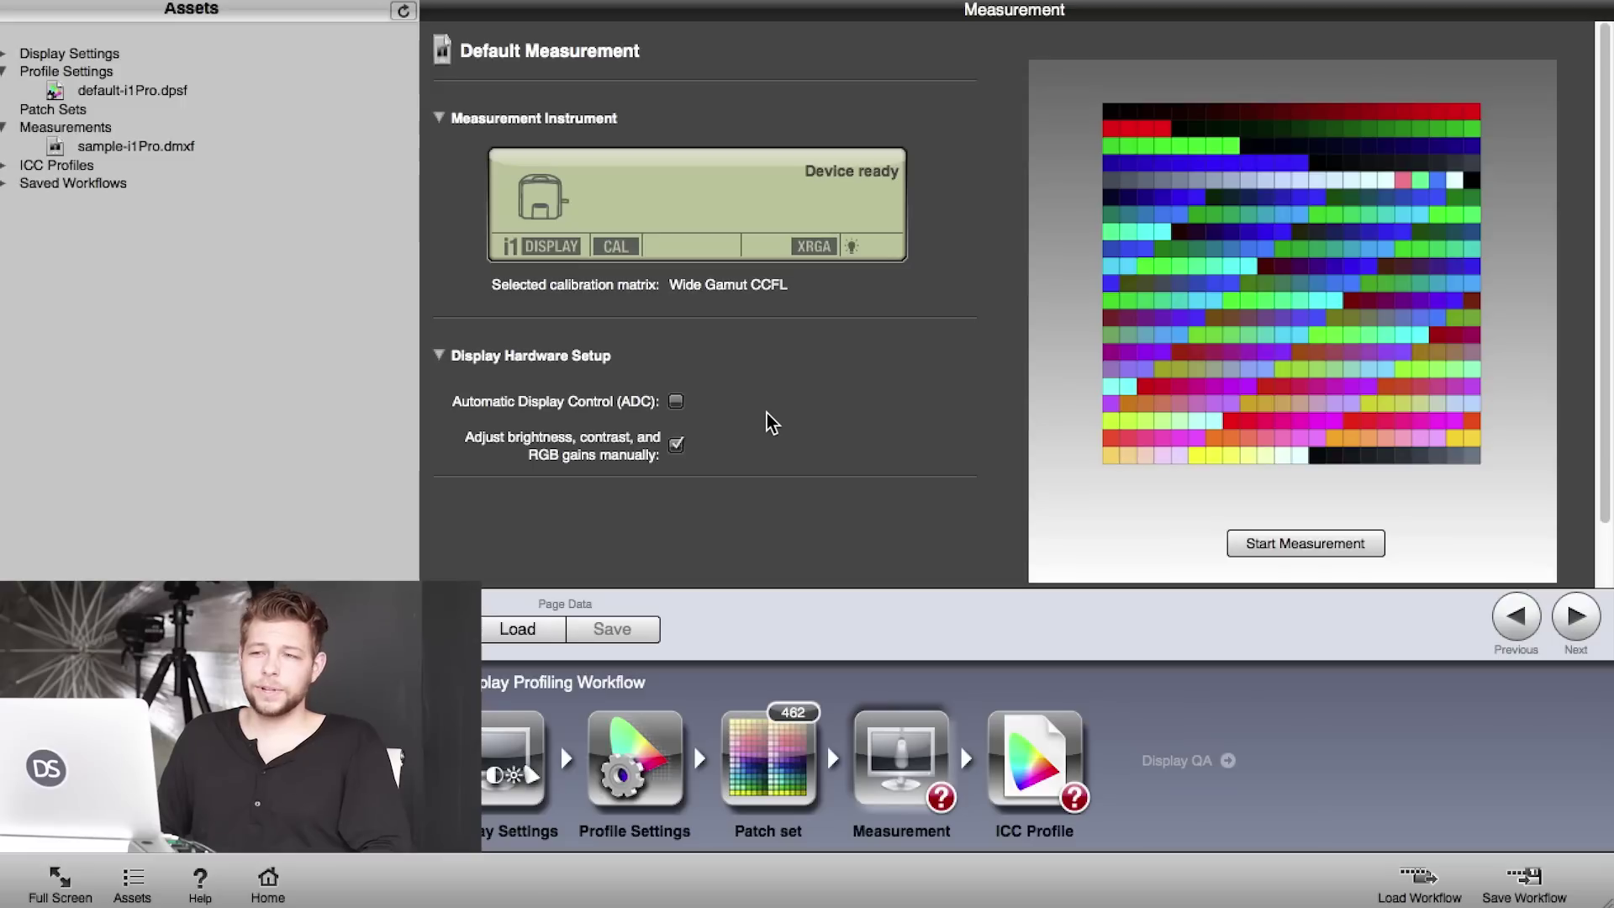
Enable Automatic Display Control (ADC) and measure all 463 colour patches.
click(676, 401)
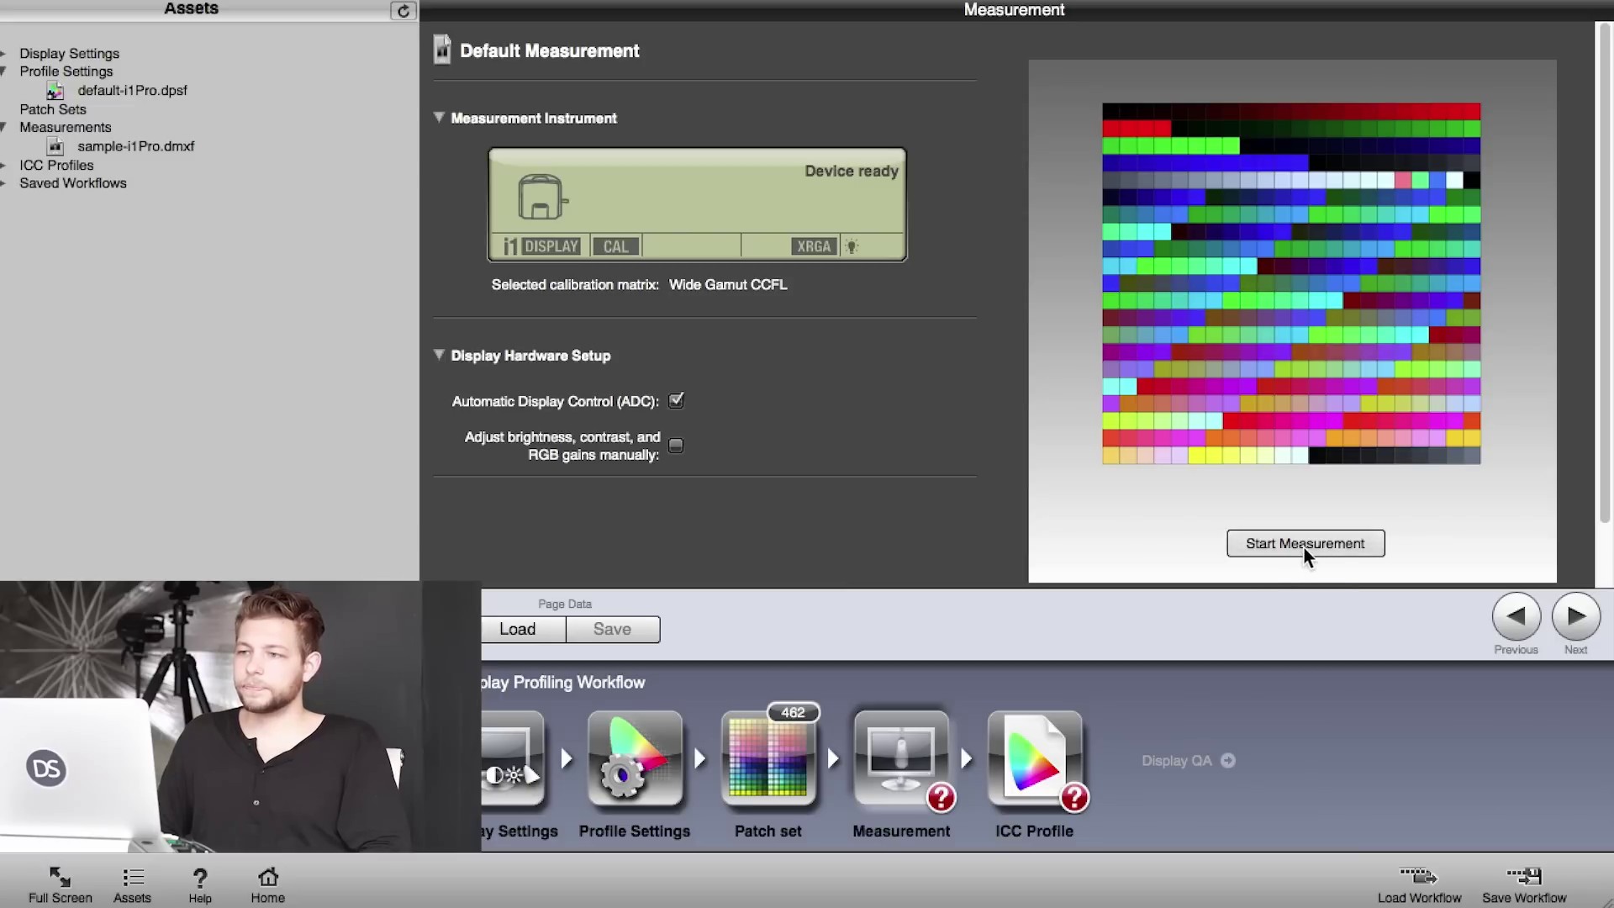
click(1253, 545)
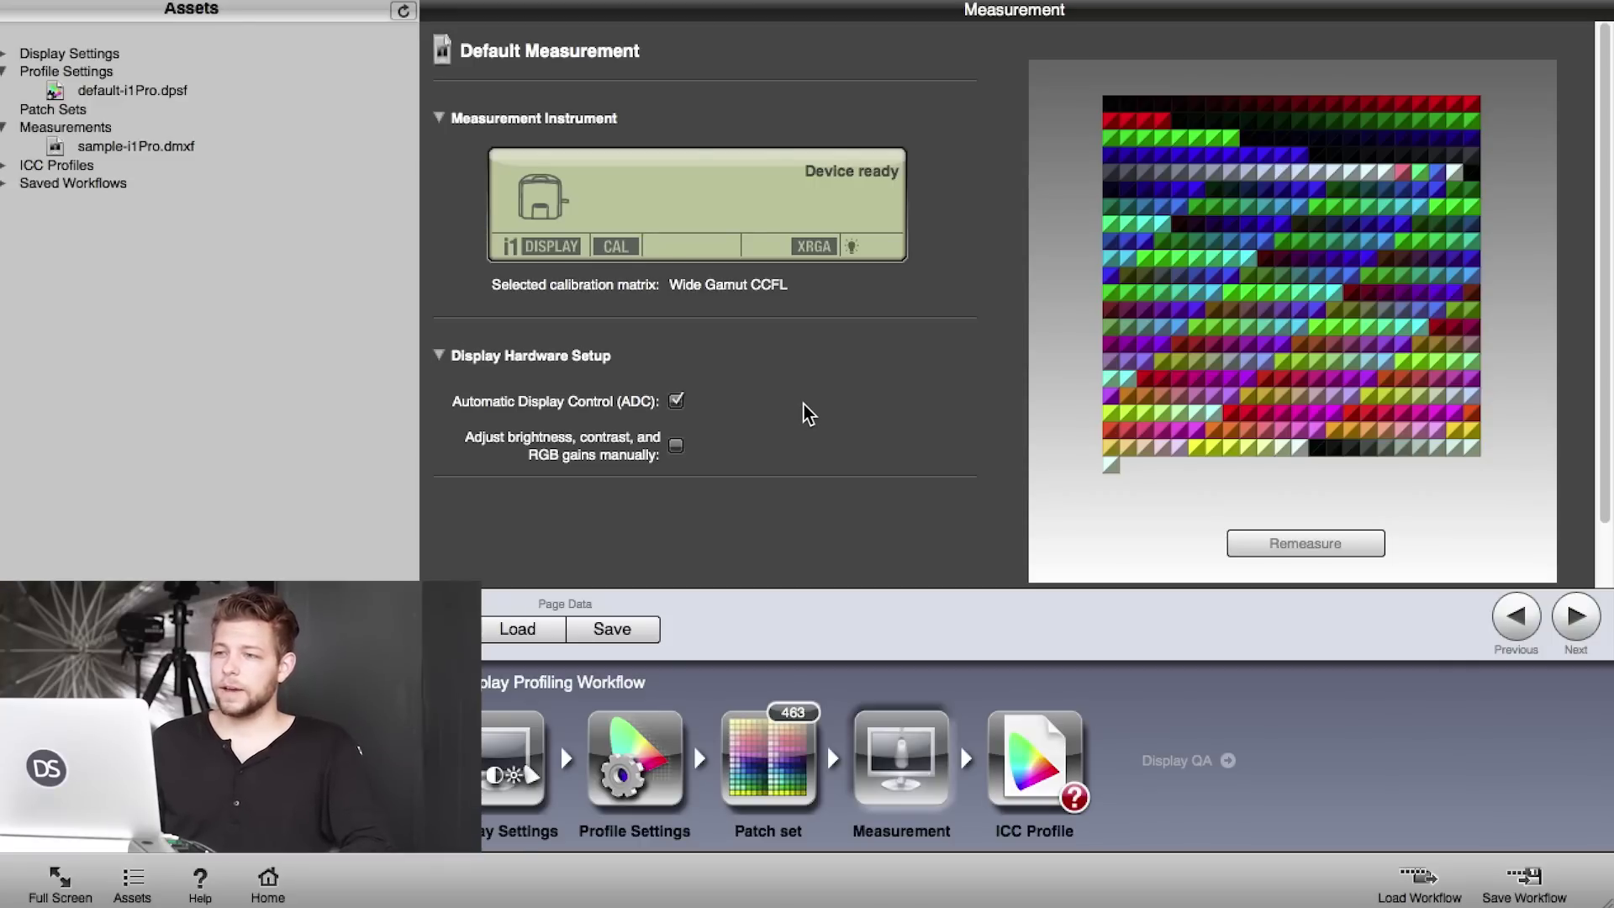
click(803, 405)
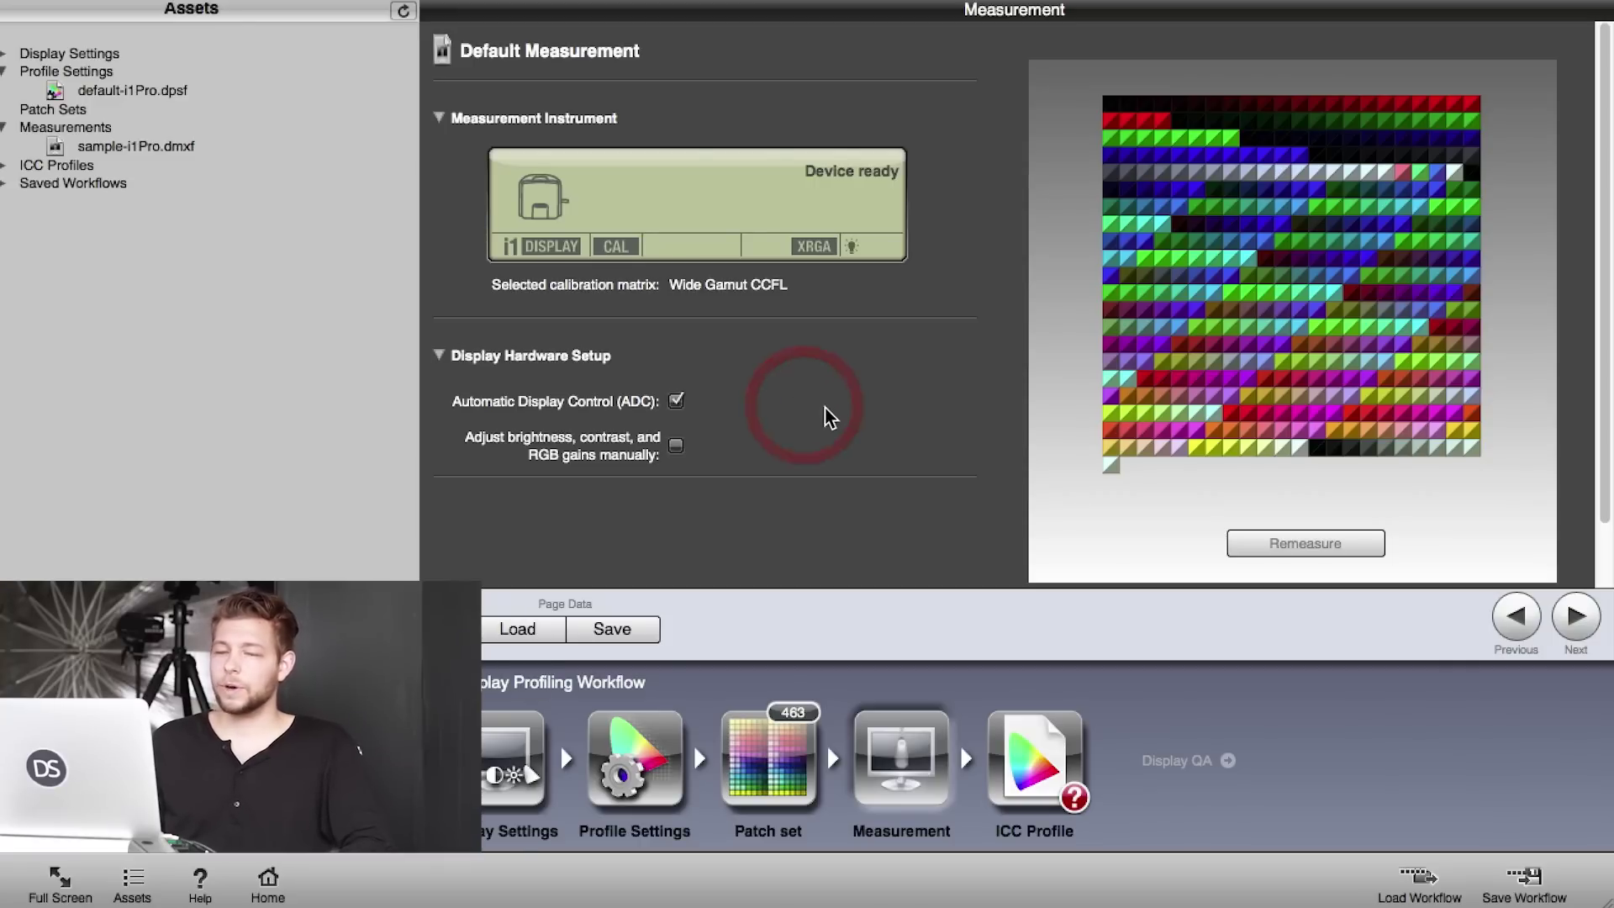
On the ICC Profile step, rename the file to macbookproRetina 22.01.2016.icc.
click(1577, 619)
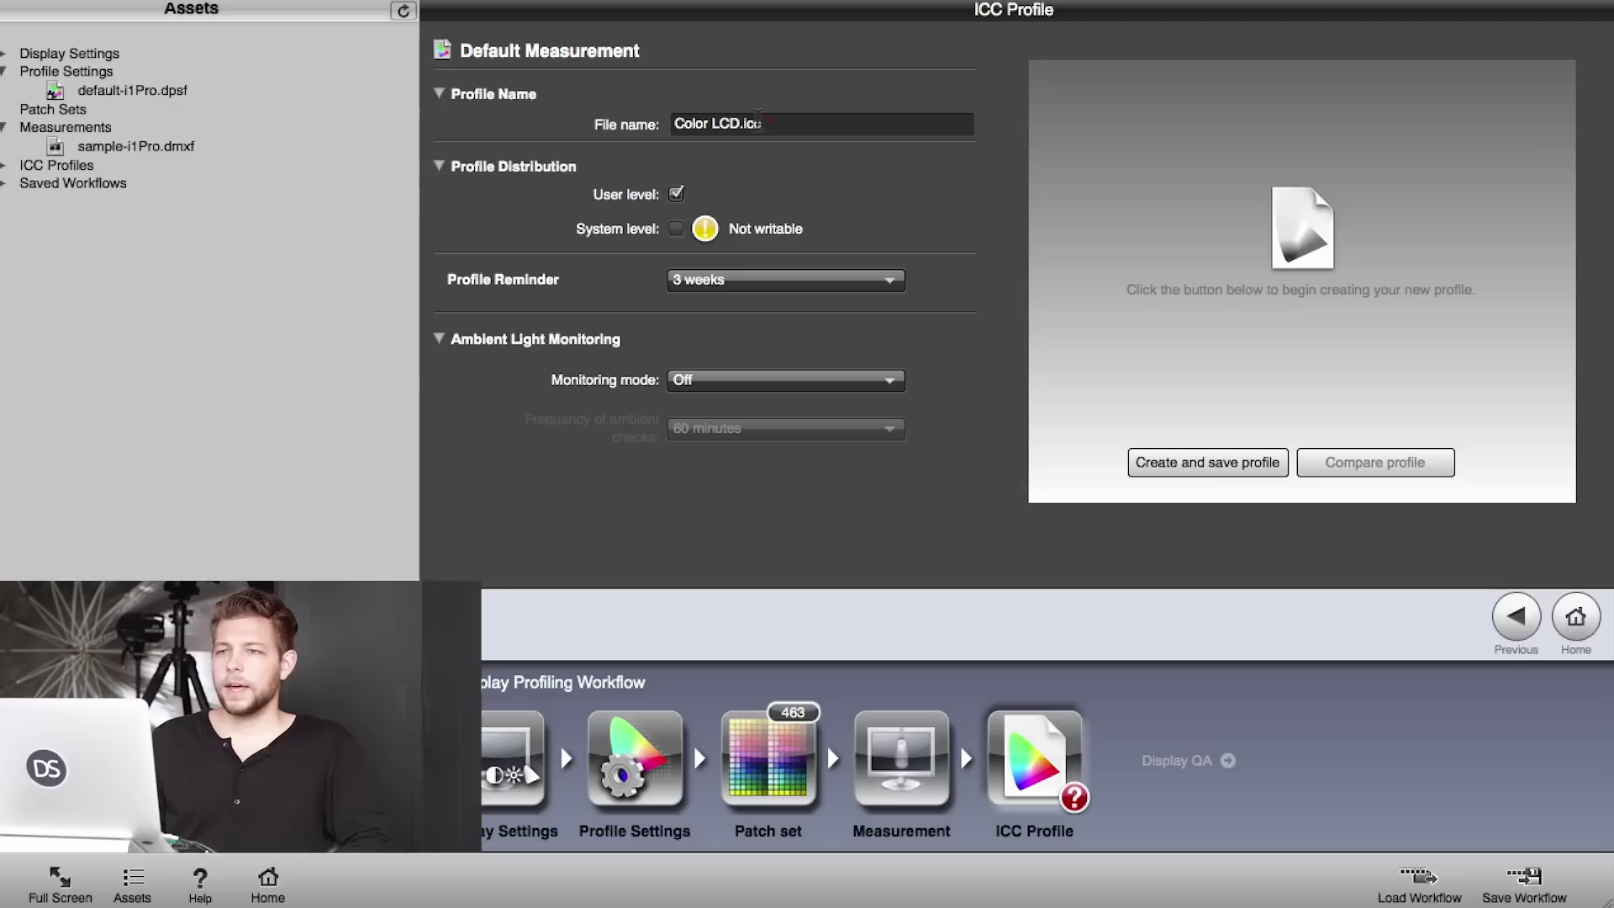
drag(739, 124, 659, 134)
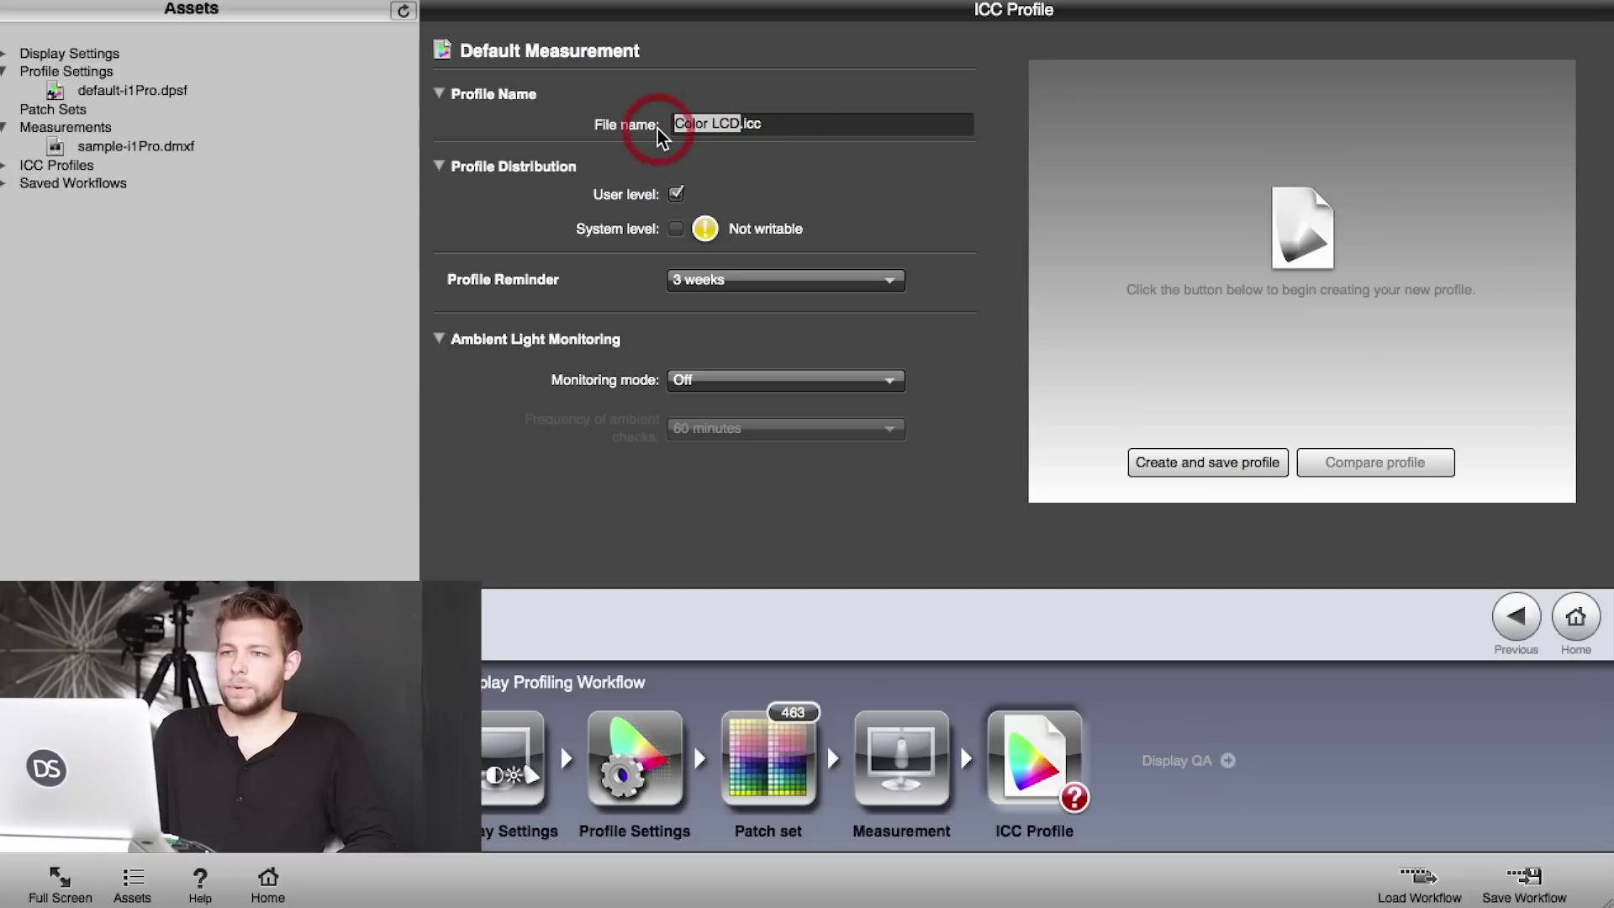
text(macbookproRetina 22.01.2016)
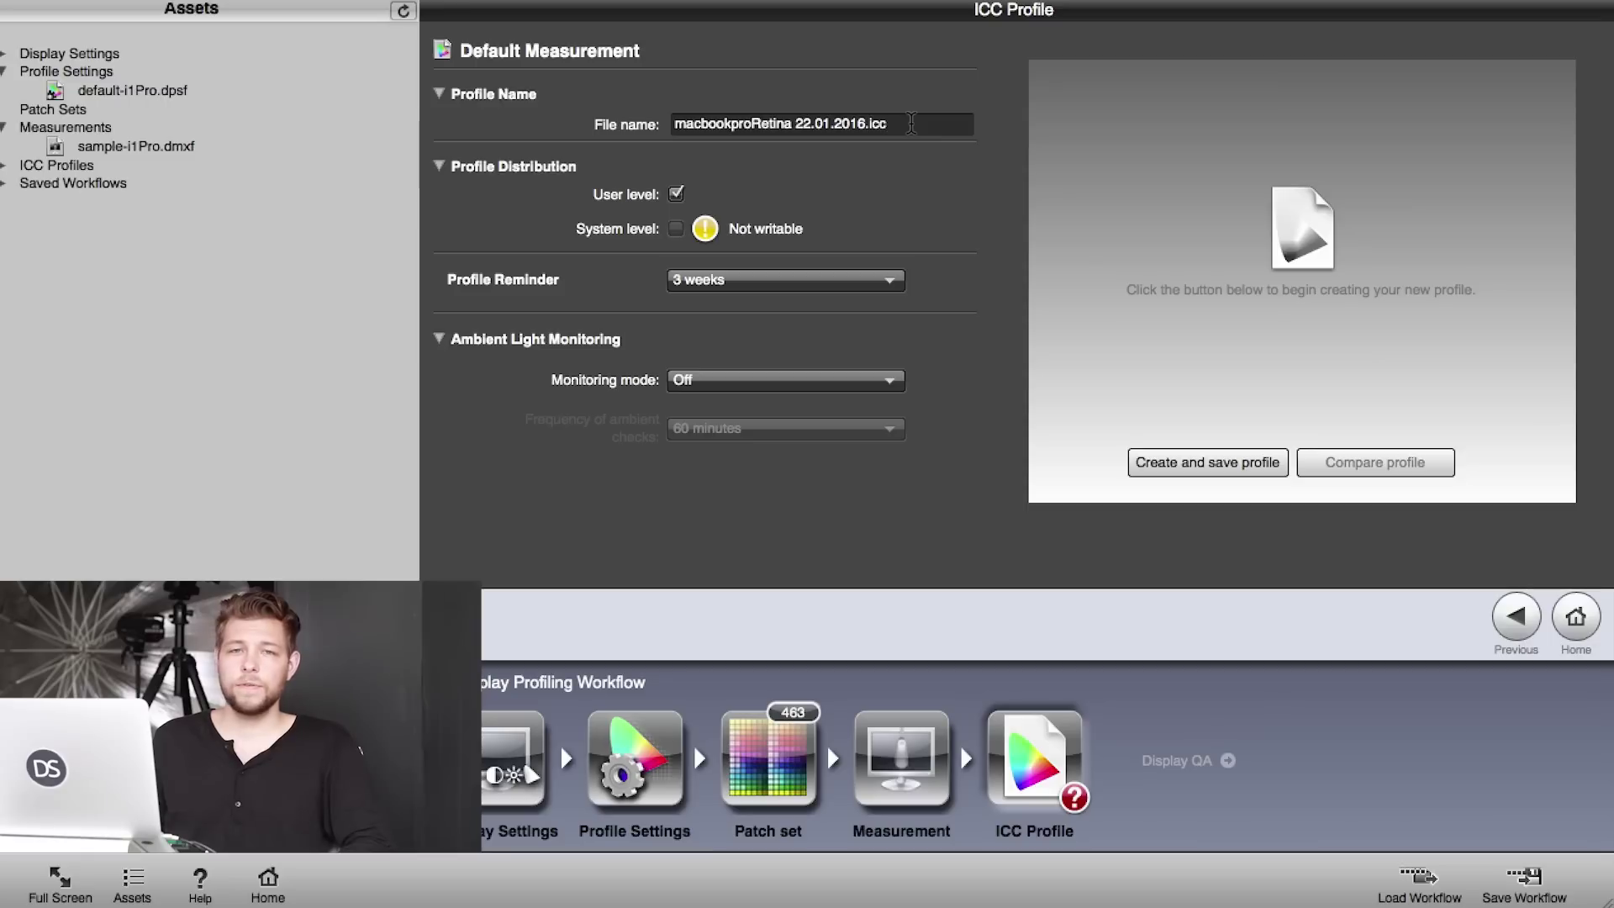
Keep the profile reminder at 3 weeks and ambient light monitoring Off.
click(785, 272)
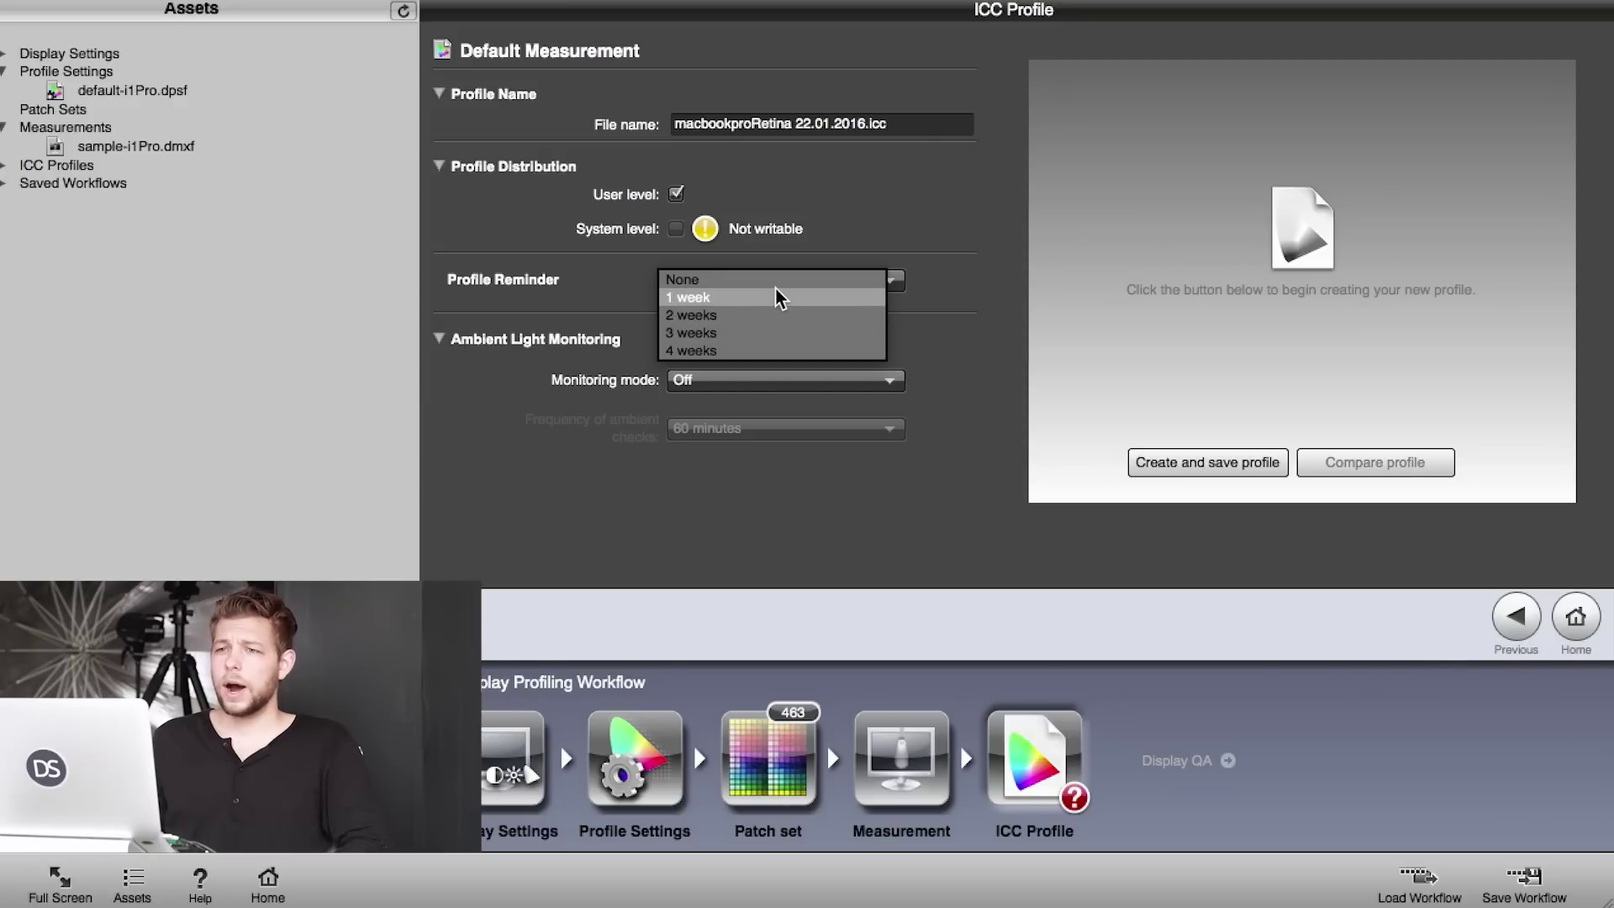
click(756, 334)
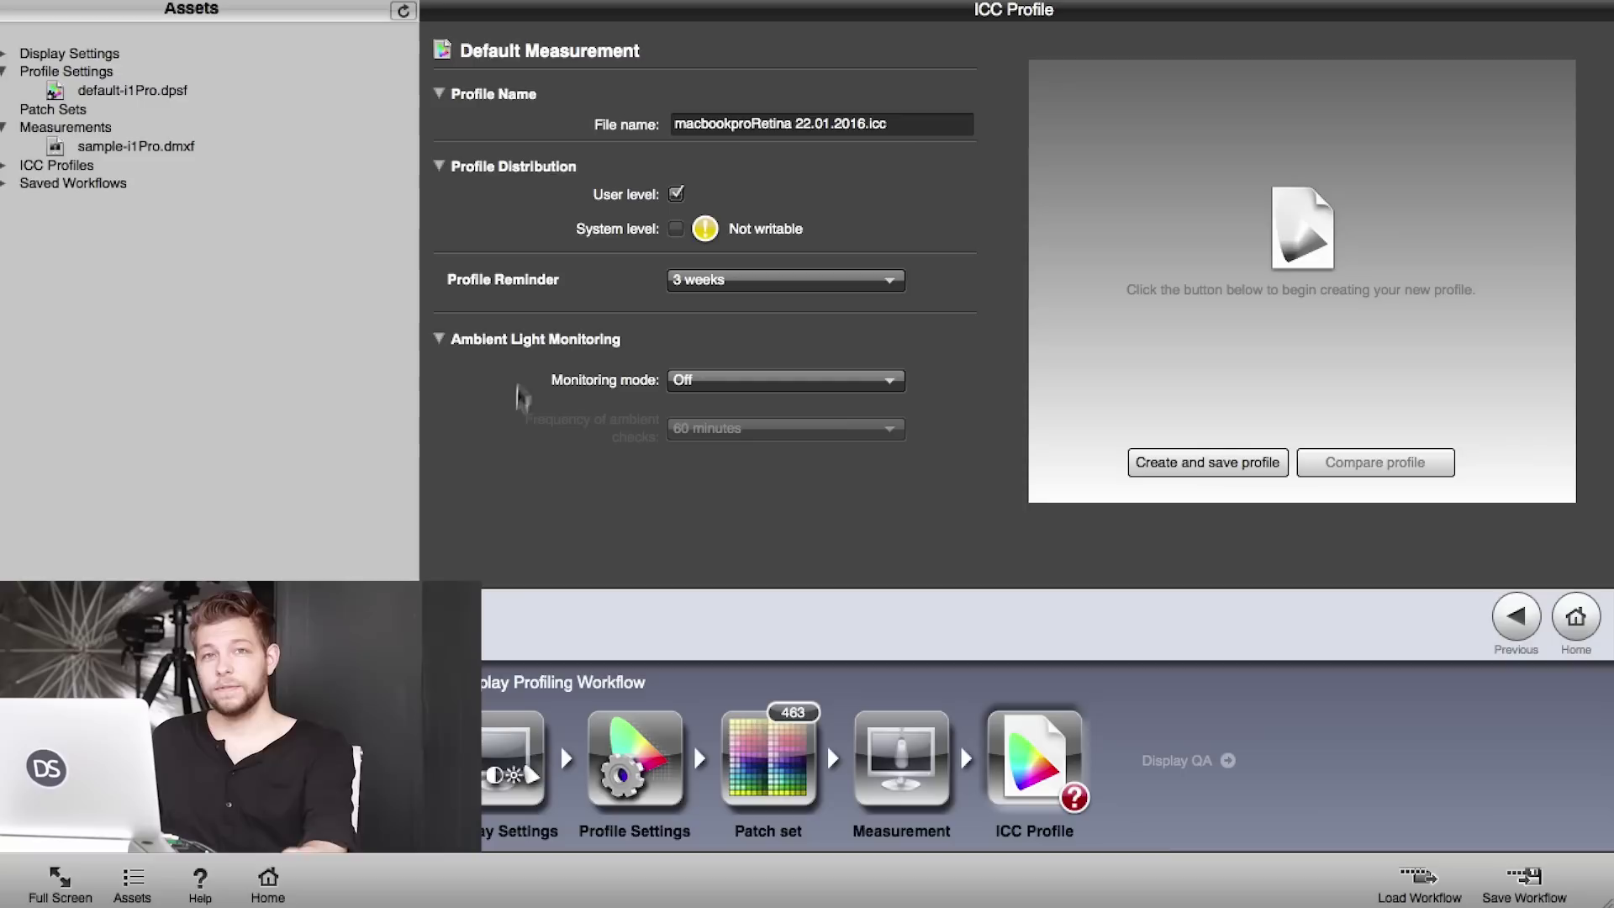
click(889, 379)
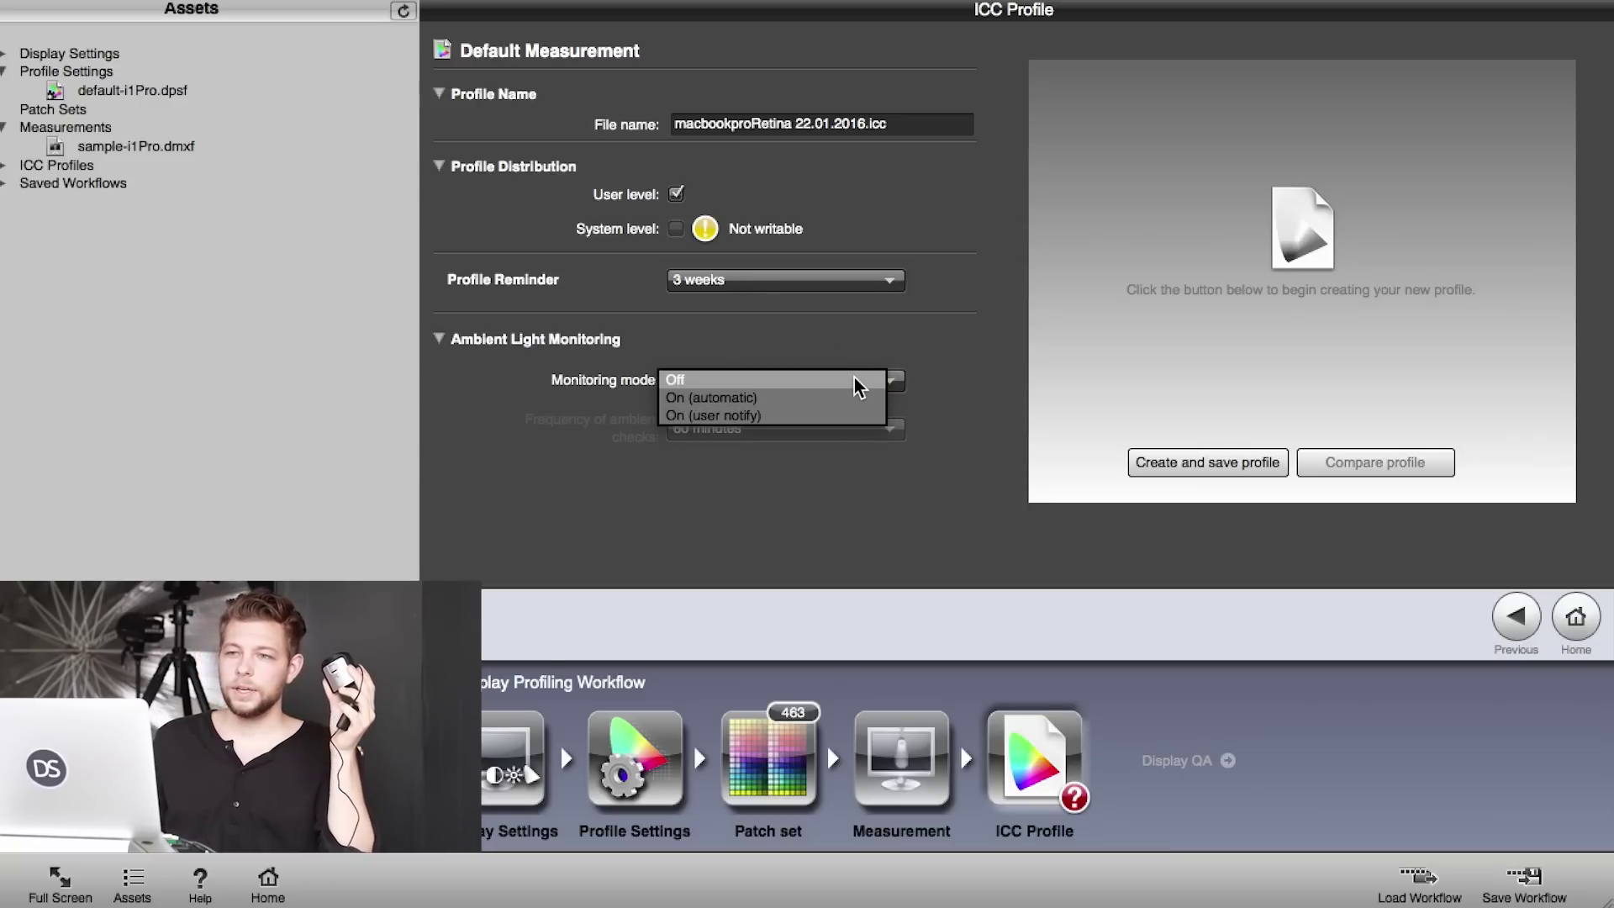
click(855, 380)
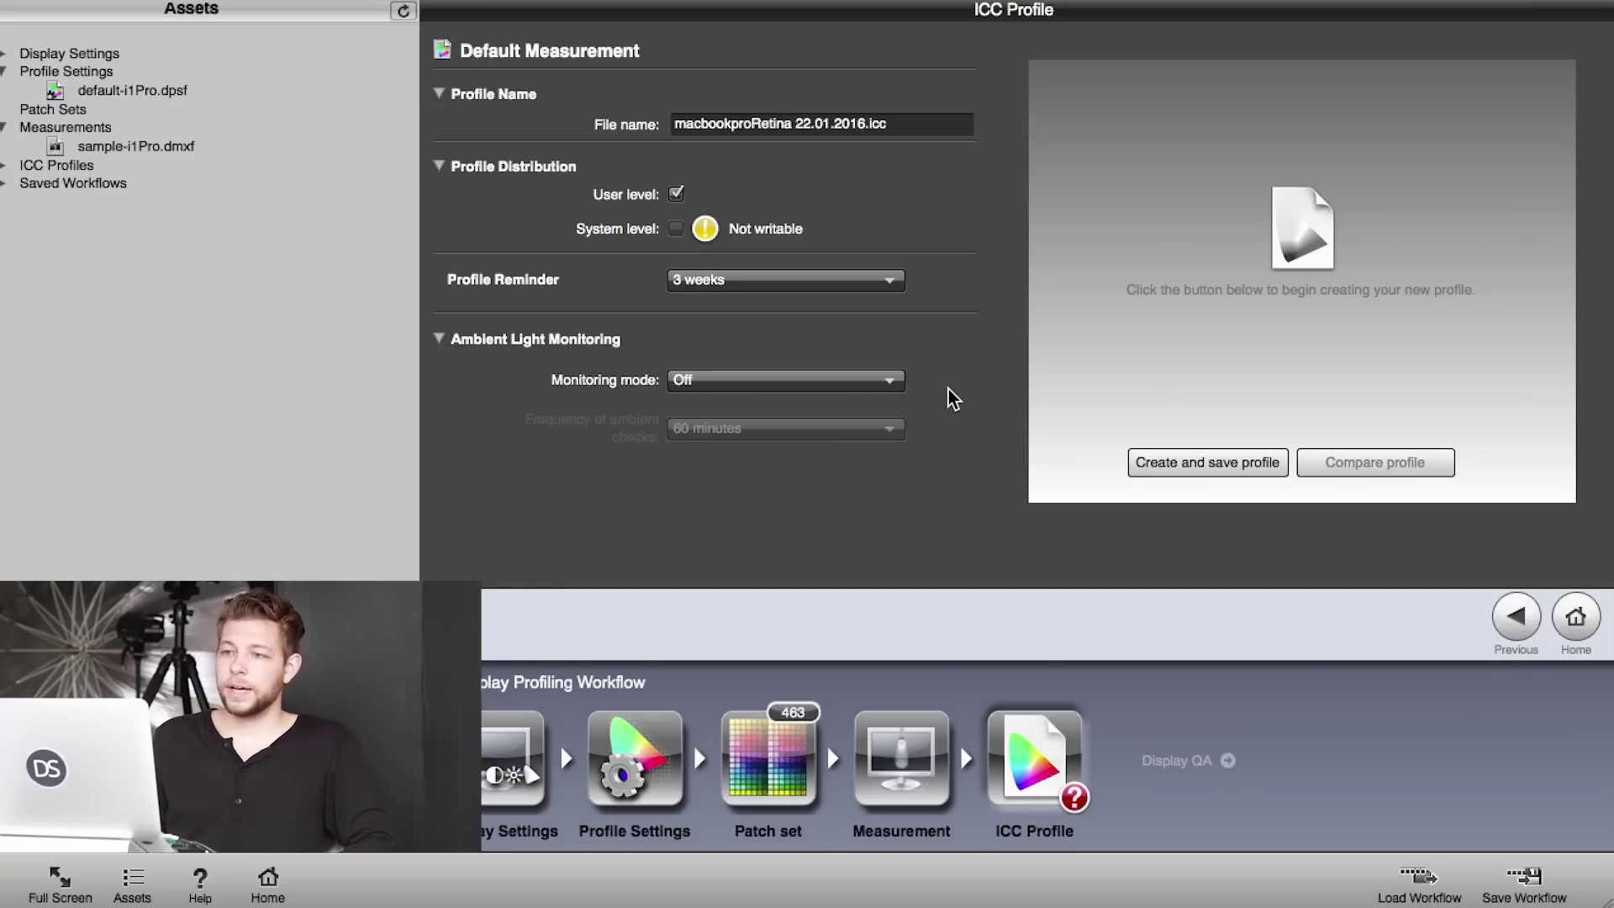
Create the profile and compare Before/After rendering on roman16_05_magenta.tif in Image view.
click(1135, 461)
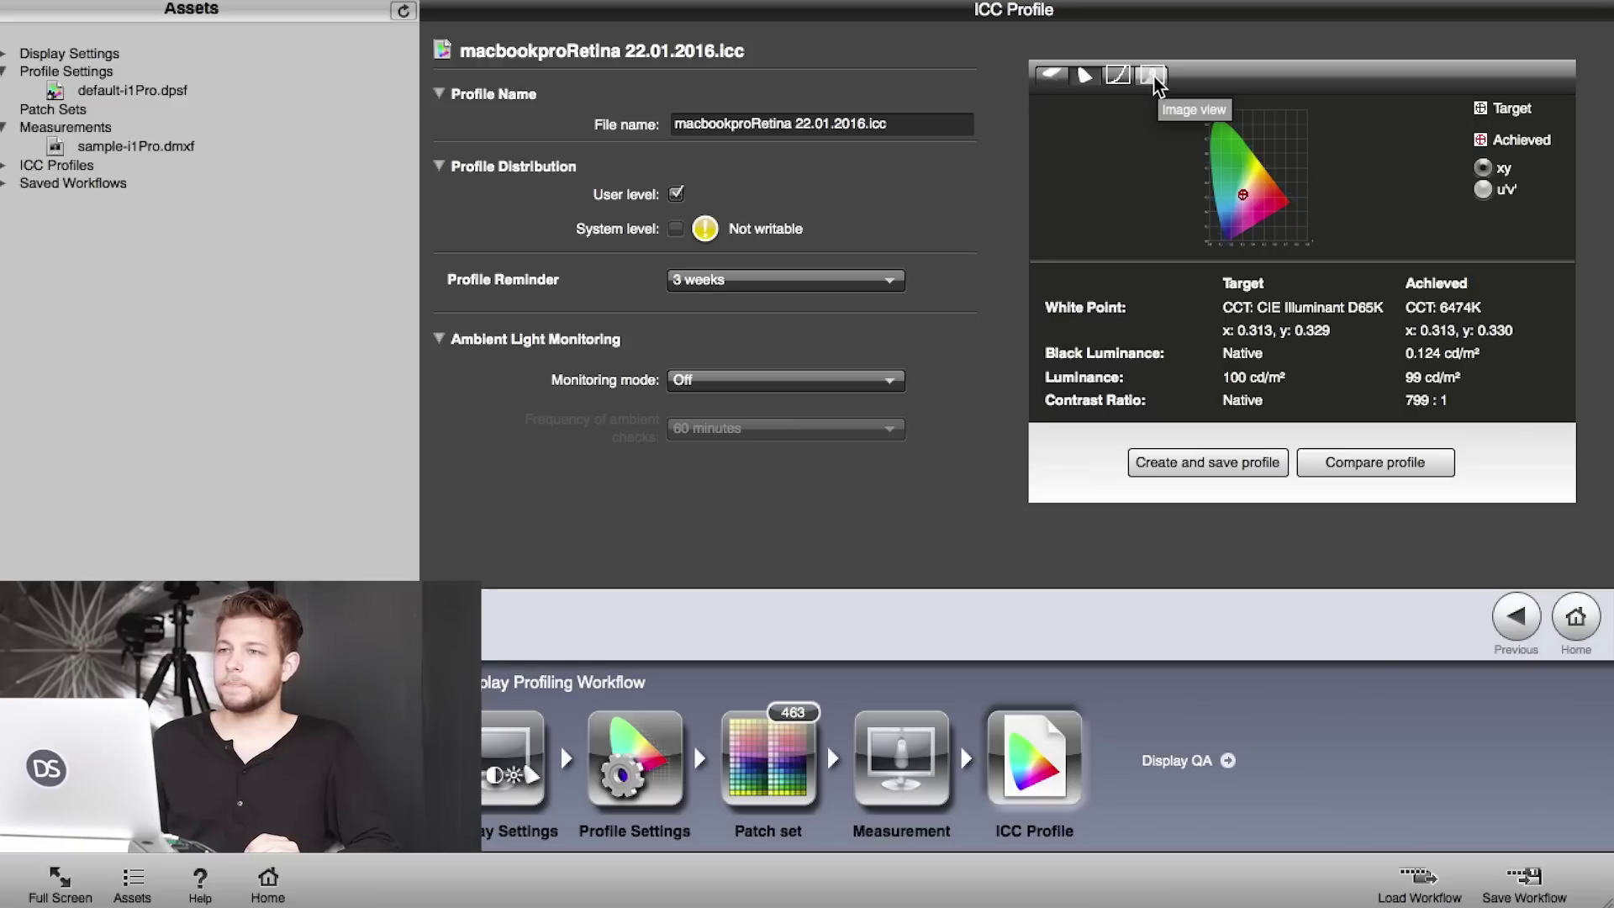
click(1153, 78)
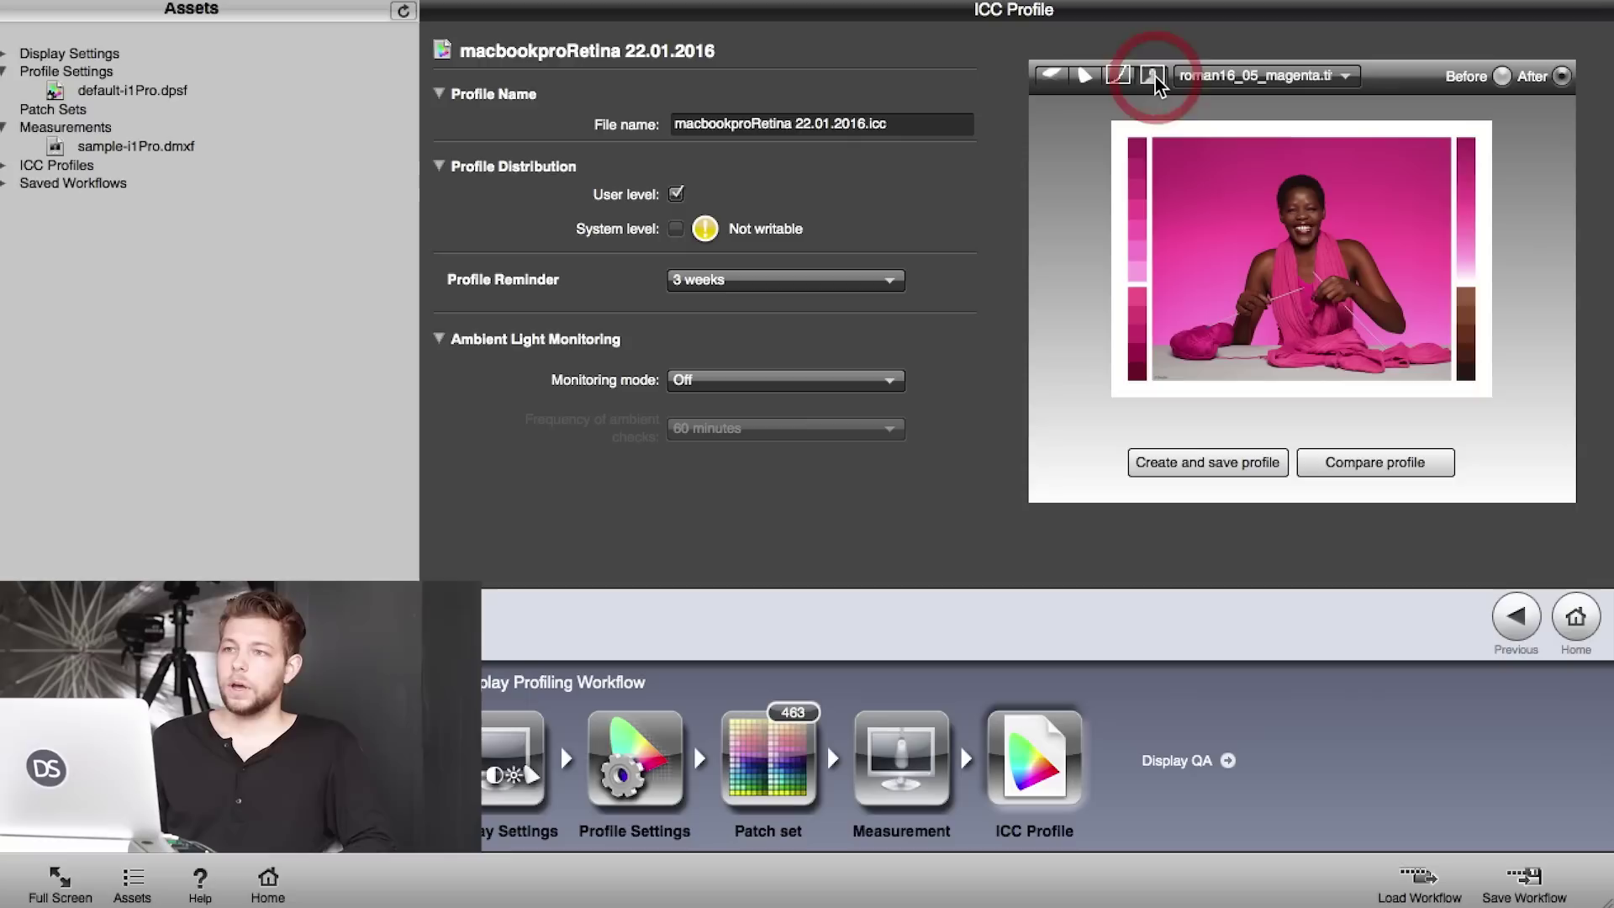
click(1231, 78)
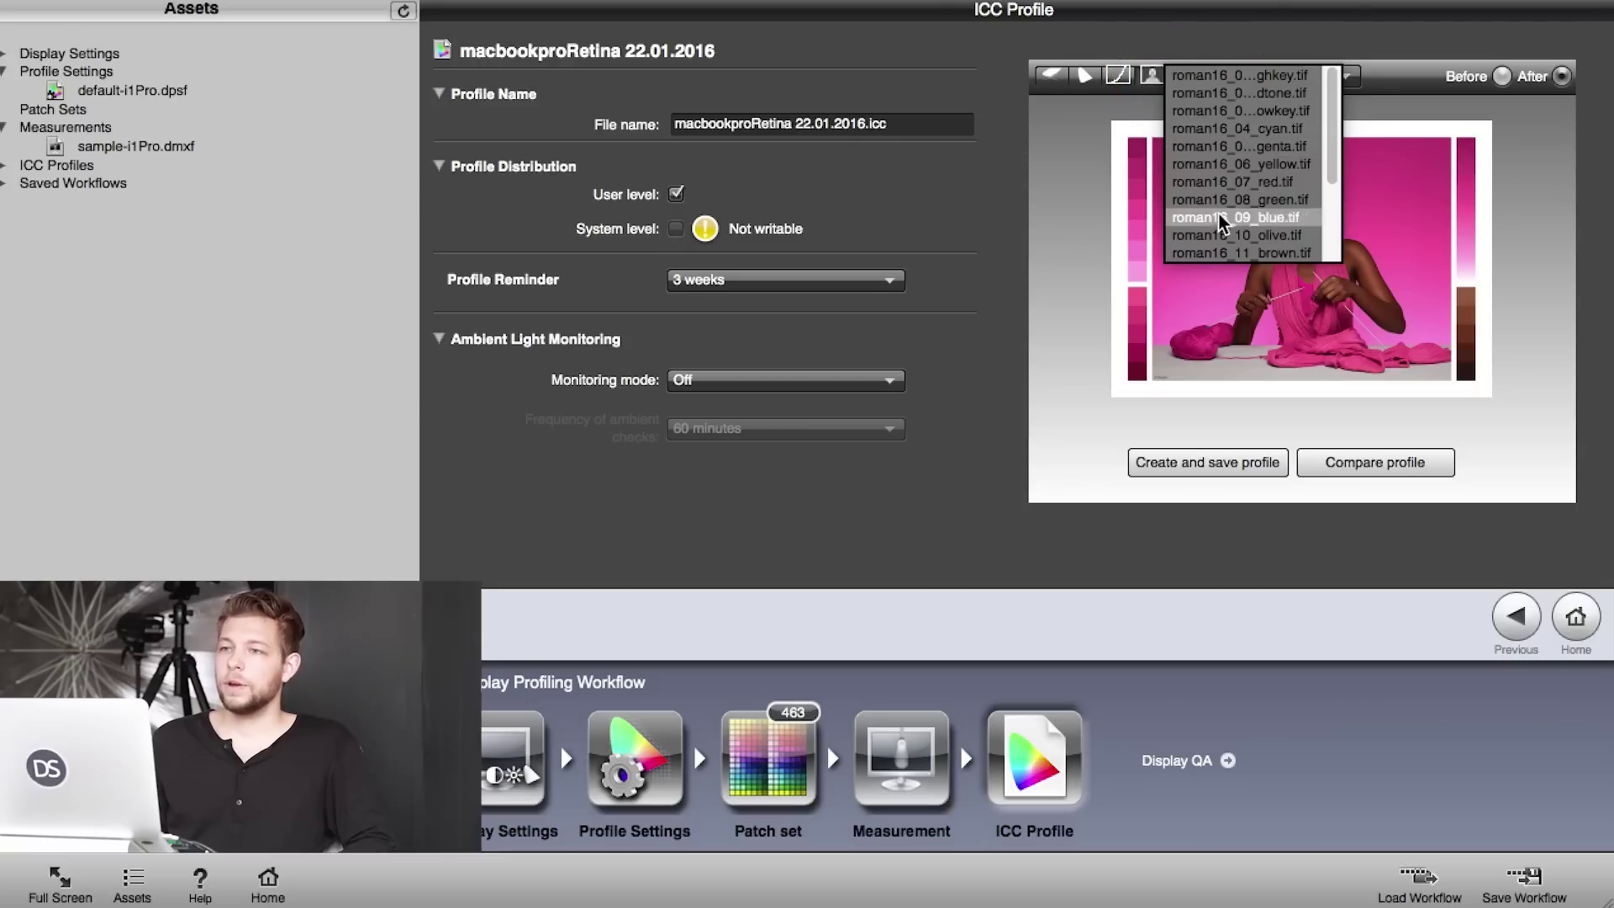
click(1227, 147)
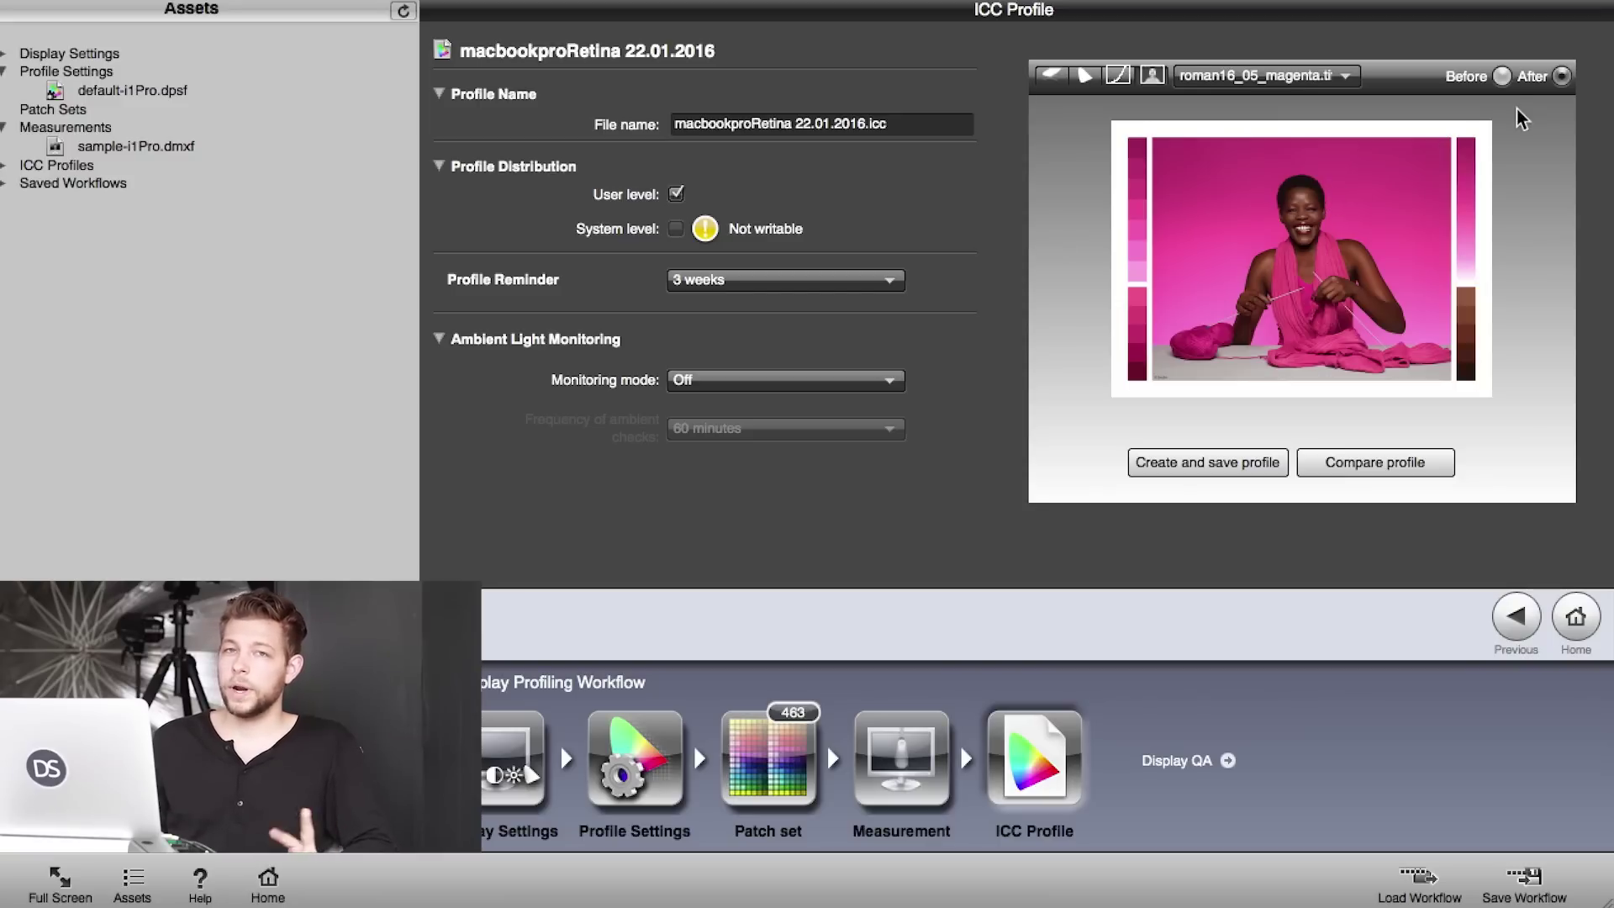
click(1501, 77)
click(1556, 77)
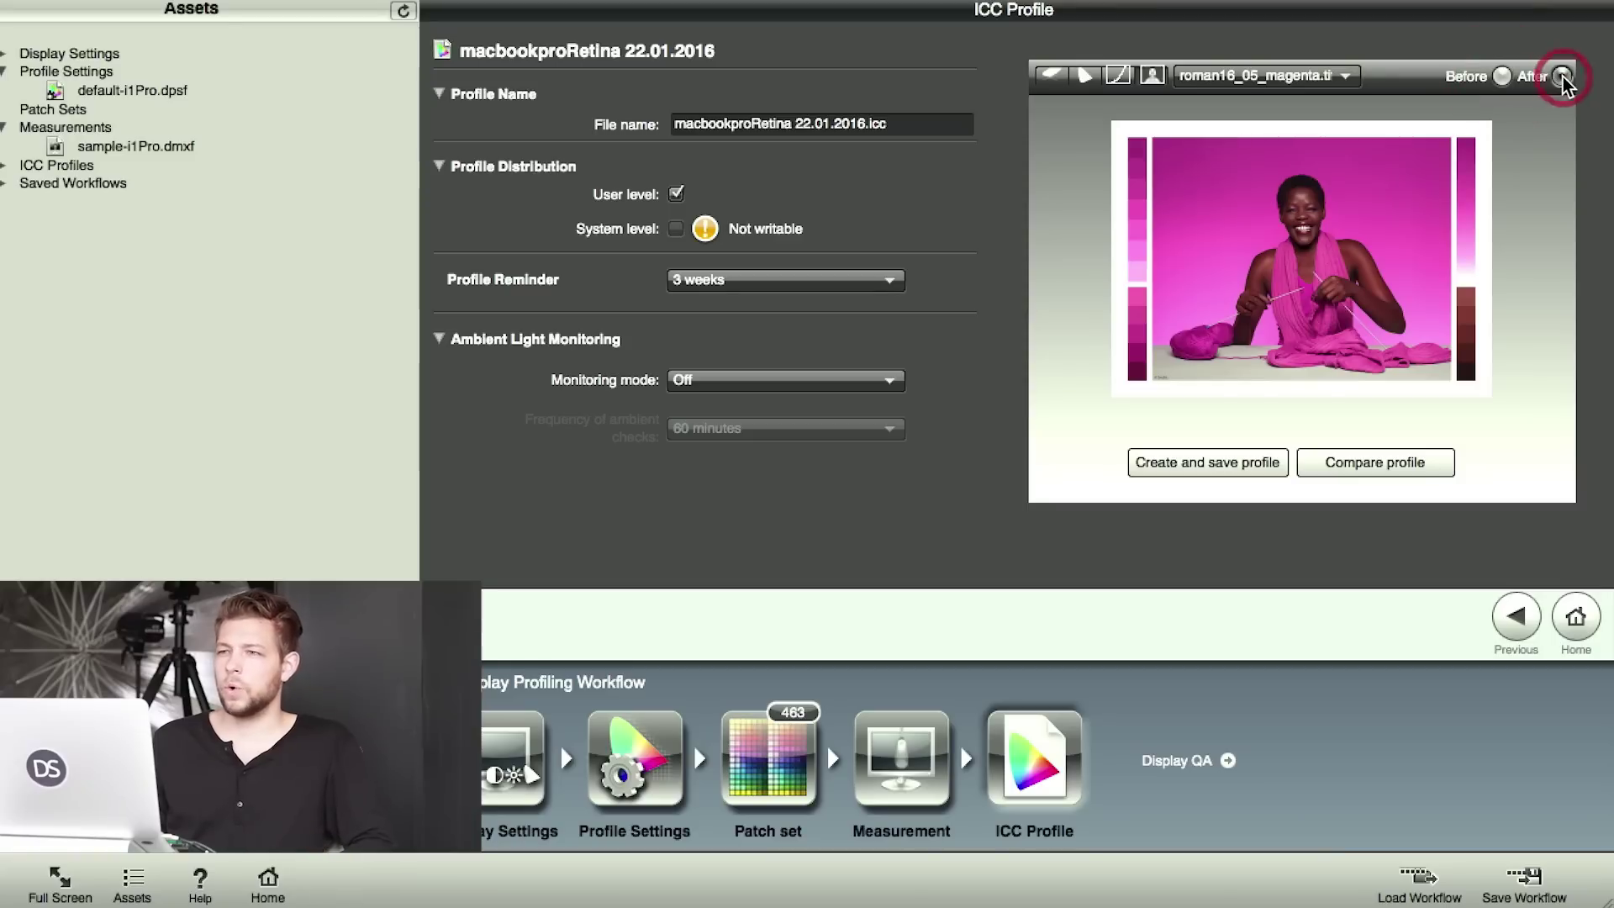
click(1501, 78)
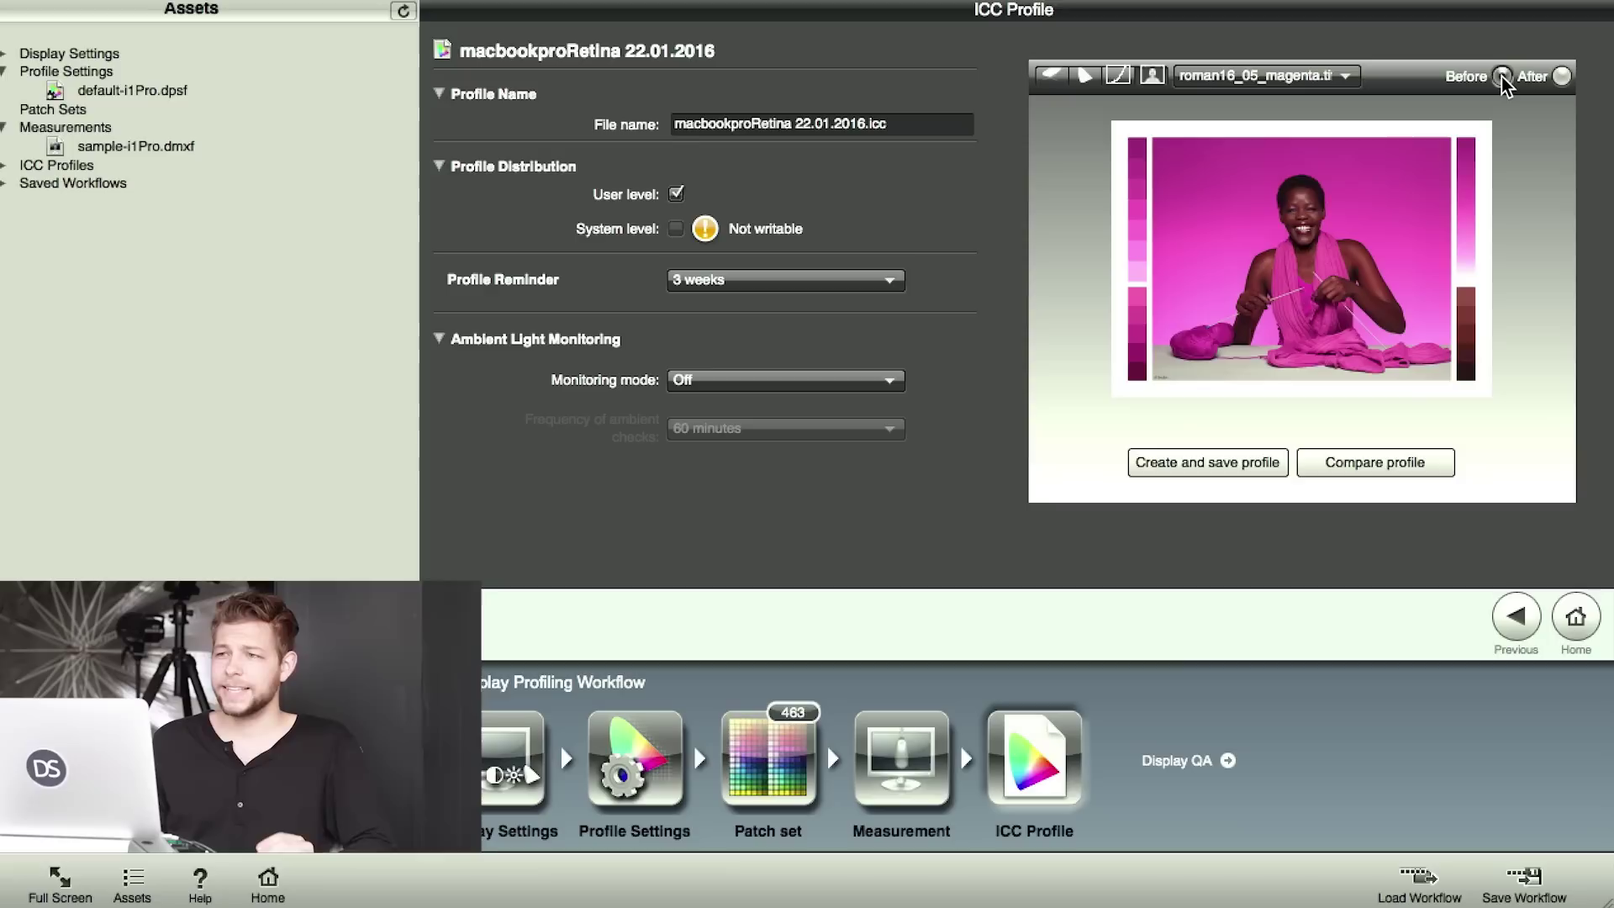
click(1561, 77)
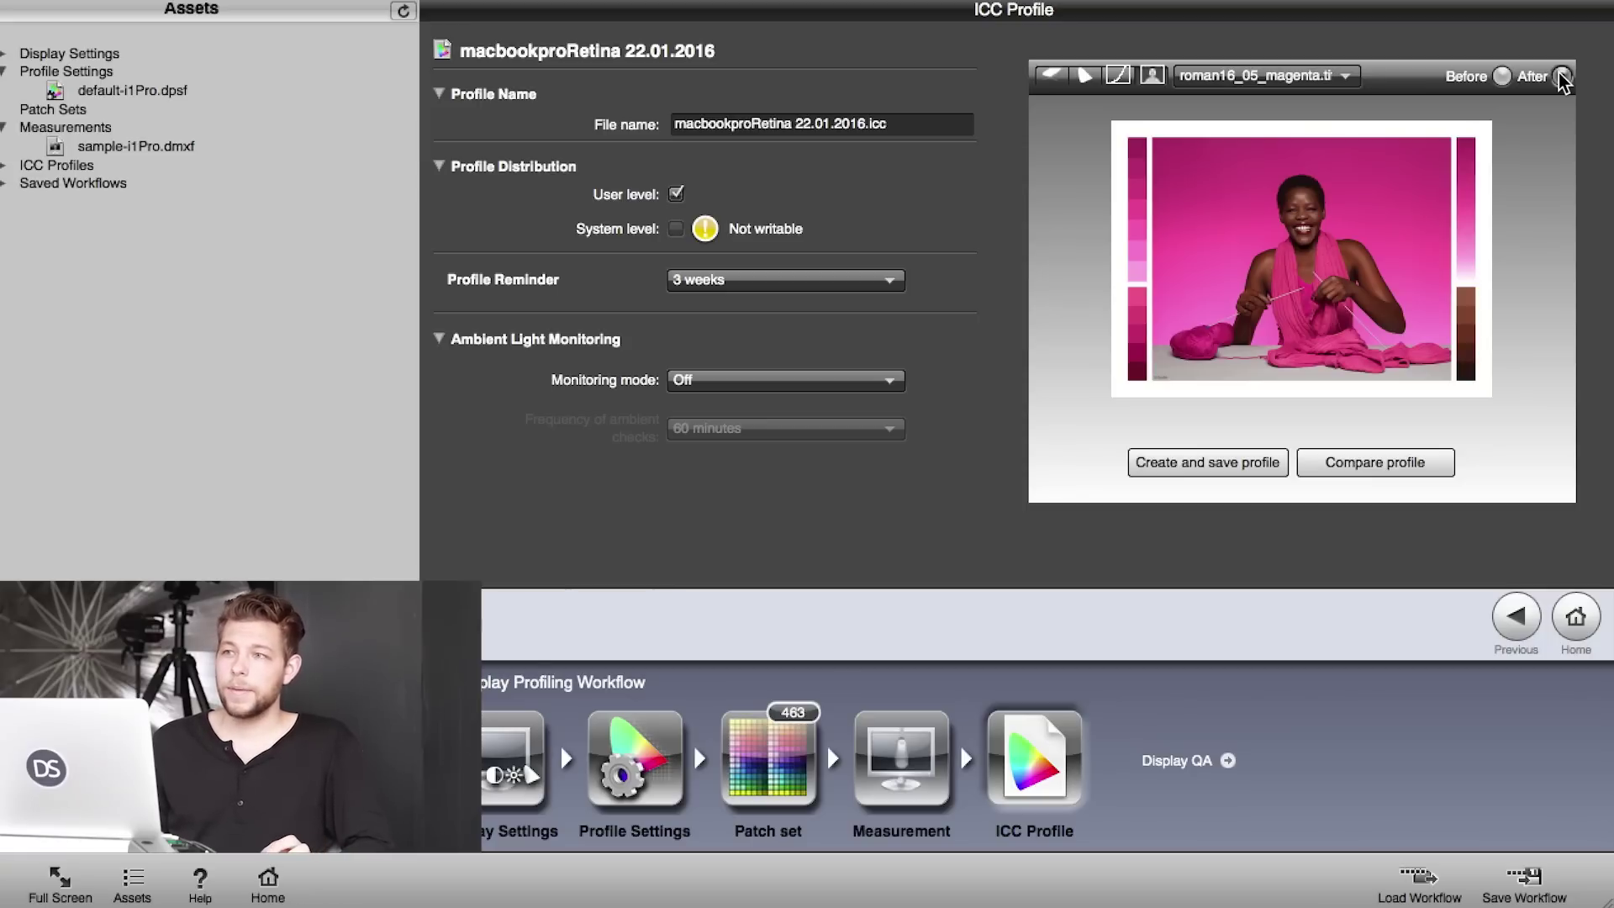
Switch the sample image to roman16_09_blue.tif, then roman16_06_yellow.tif.
click(1349, 75)
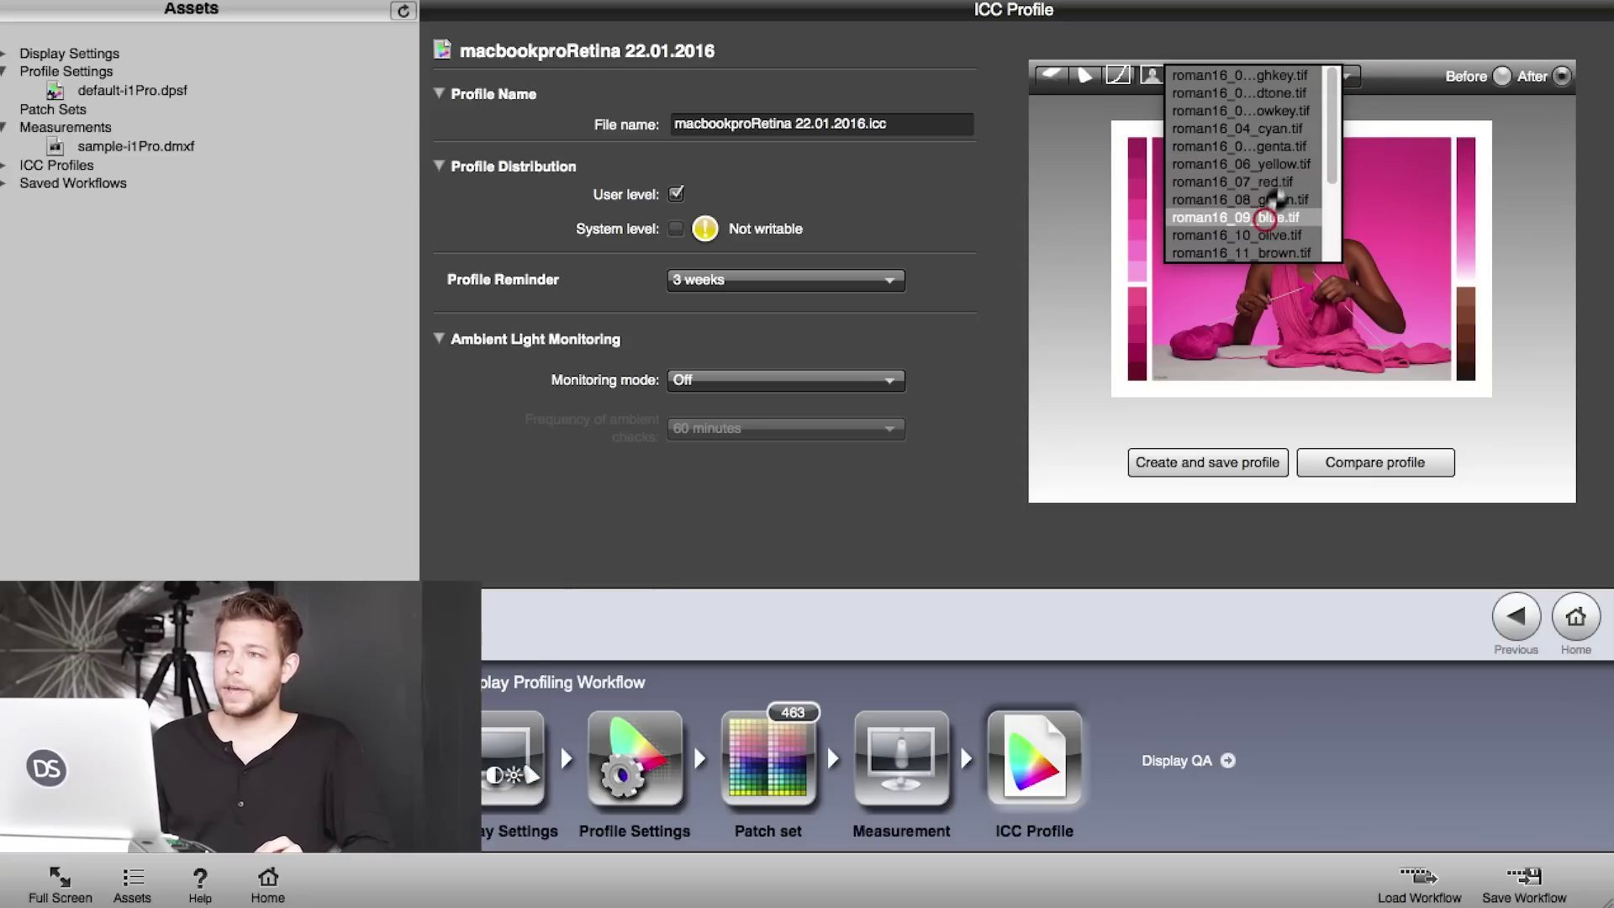
click(1286, 211)
click(1291, 76)
click(1282, 158)
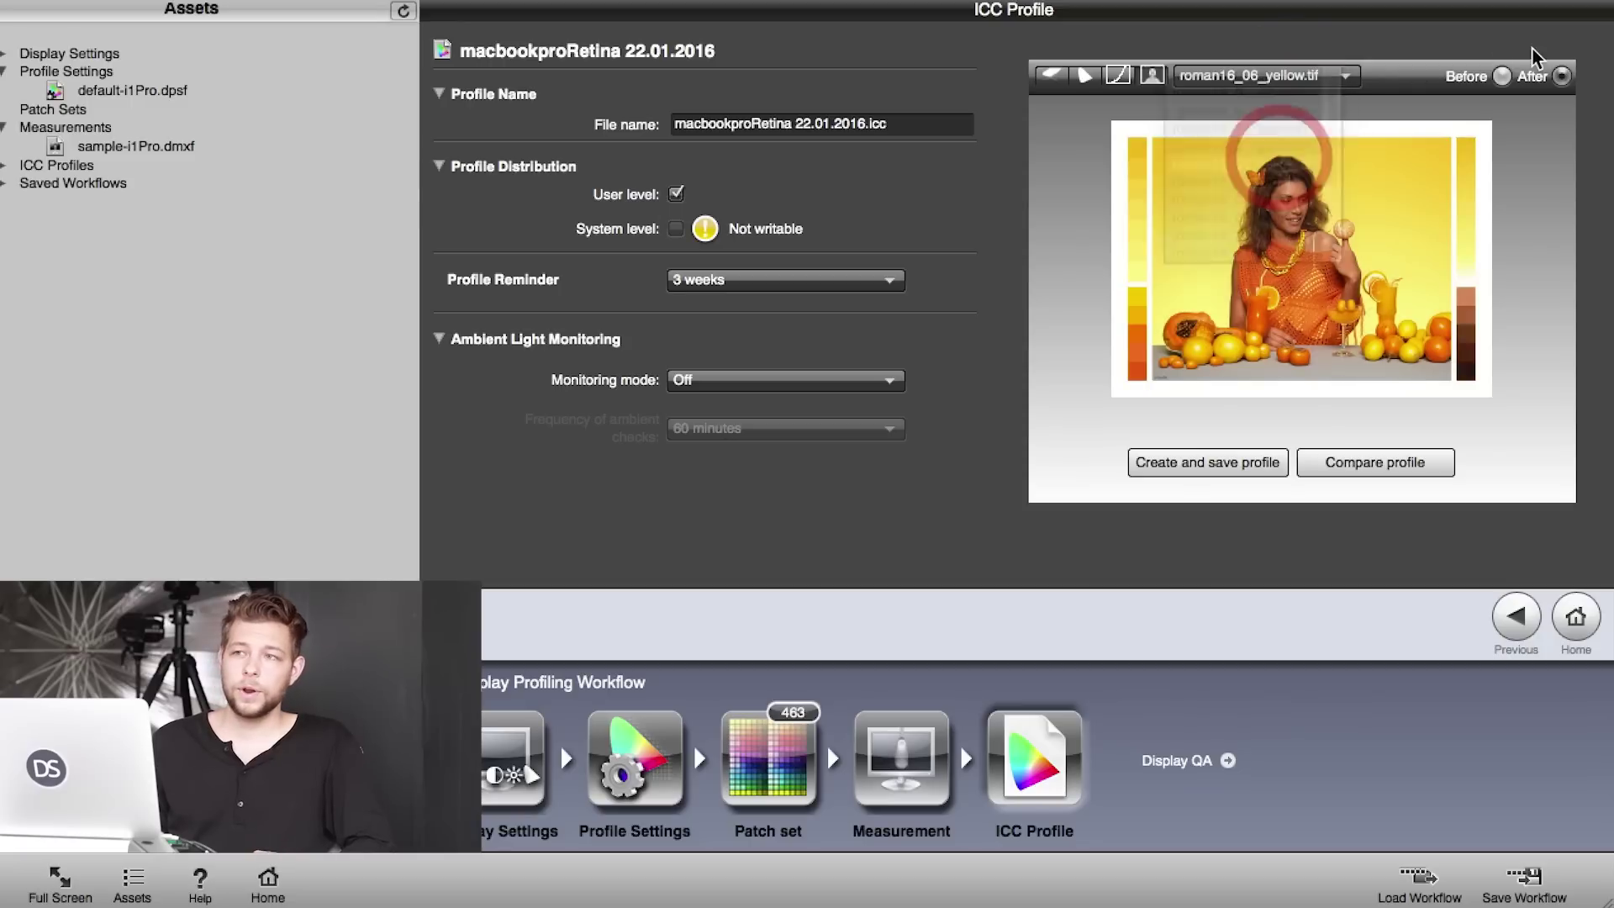